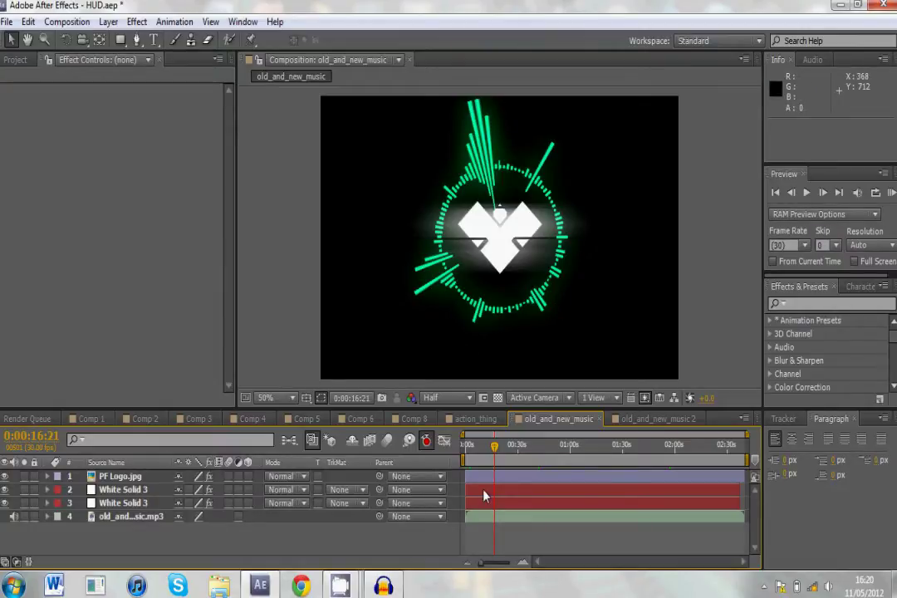
# Step: Scrub the finished circle's timeline to preview earlier and later moments
pyautogui.moveTo(495, 450); pyautogui.dragTo(479, 449)
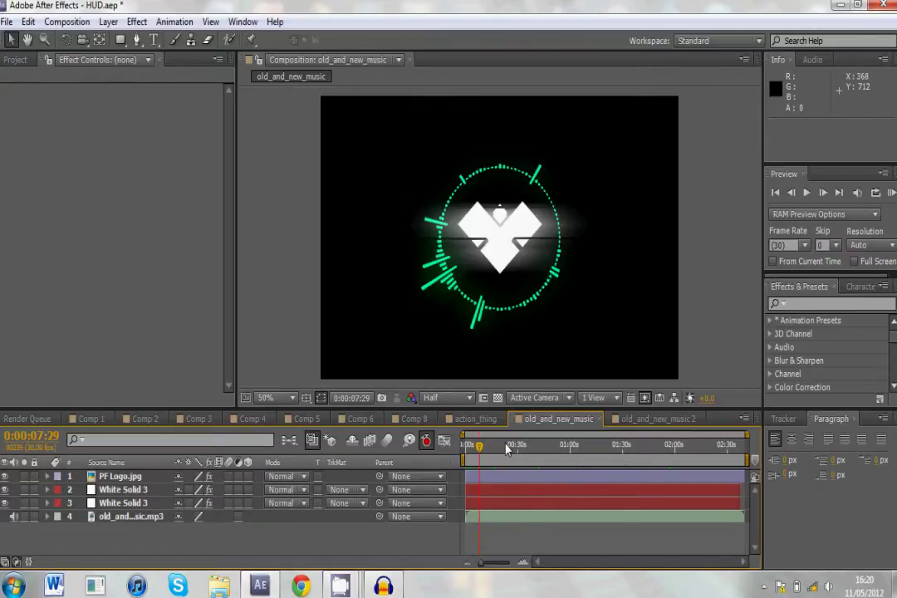
pyautogui.click(530, 452)
pyautogui.moveTo(529, 456); pyautogui.dragTo(464, 457)
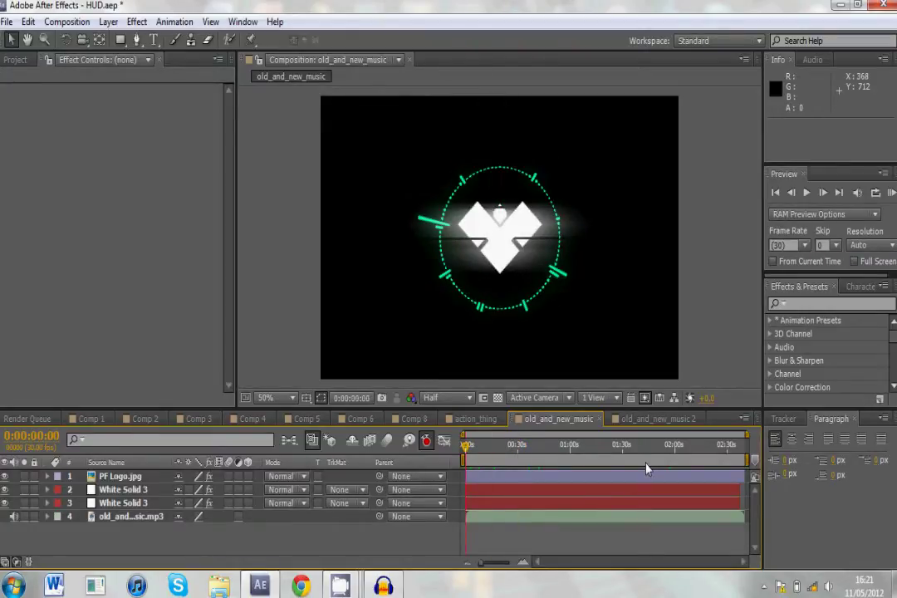
# Step: Switch to the old_and_new_music 2 composition and select old_and_new_music.mp3 in the Project panel
pyautogui.click(656, 420)
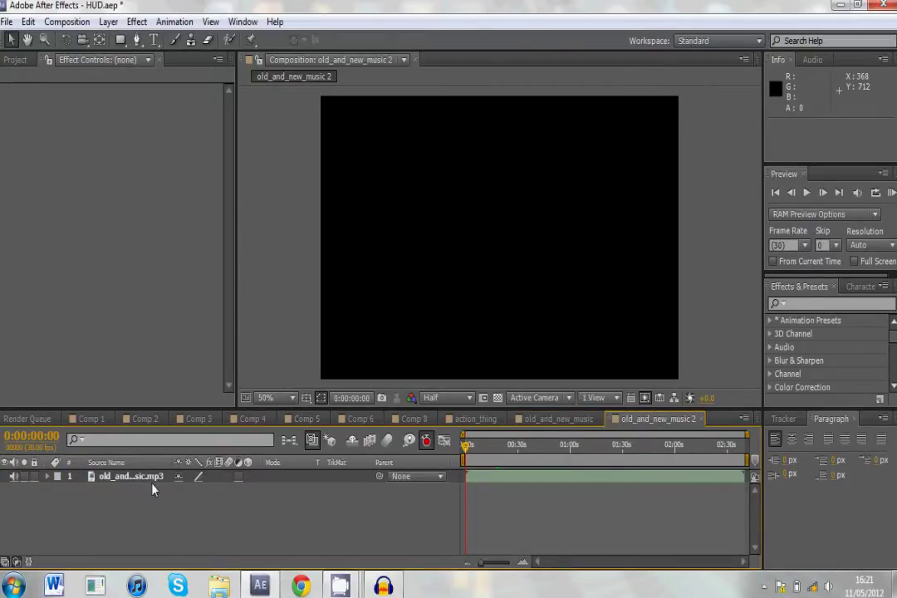
pyautogui.click(22, 61)
pyautogui.scroll(-1, 153, 334)
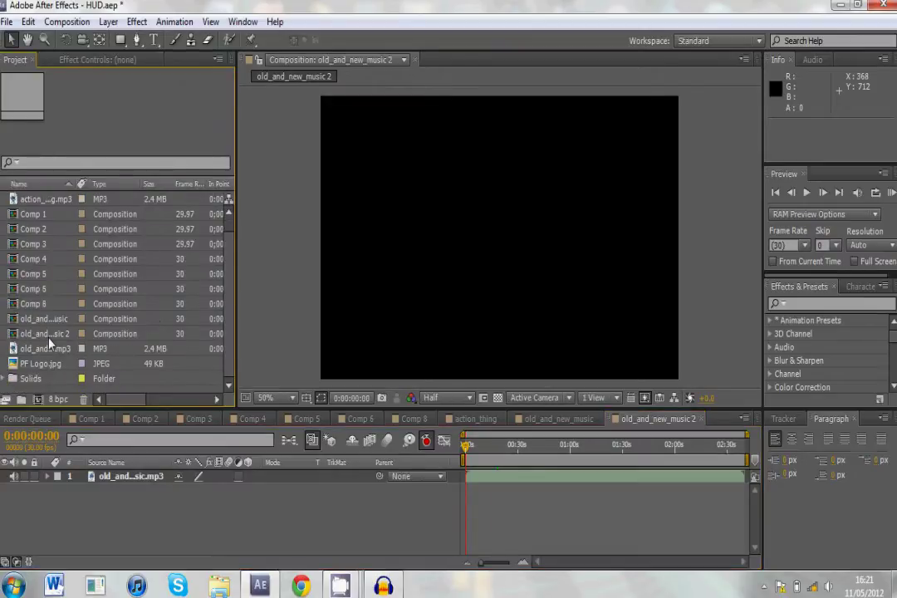
pyautogui.click(48, 345)
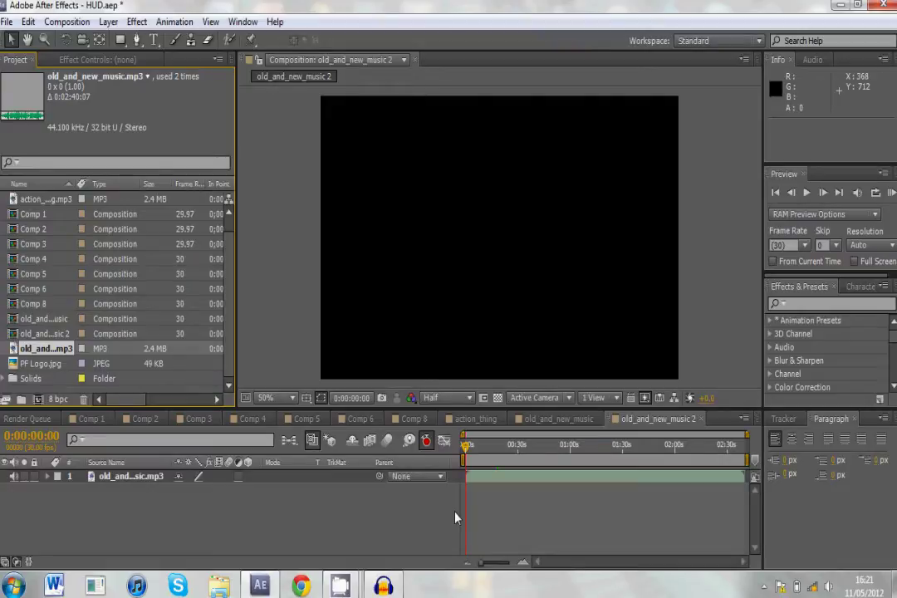
# Step: Create a new white full-frame solid layer named 'Audio Bars' via Layer > New > Solid
pyautogui.click(109, 22)
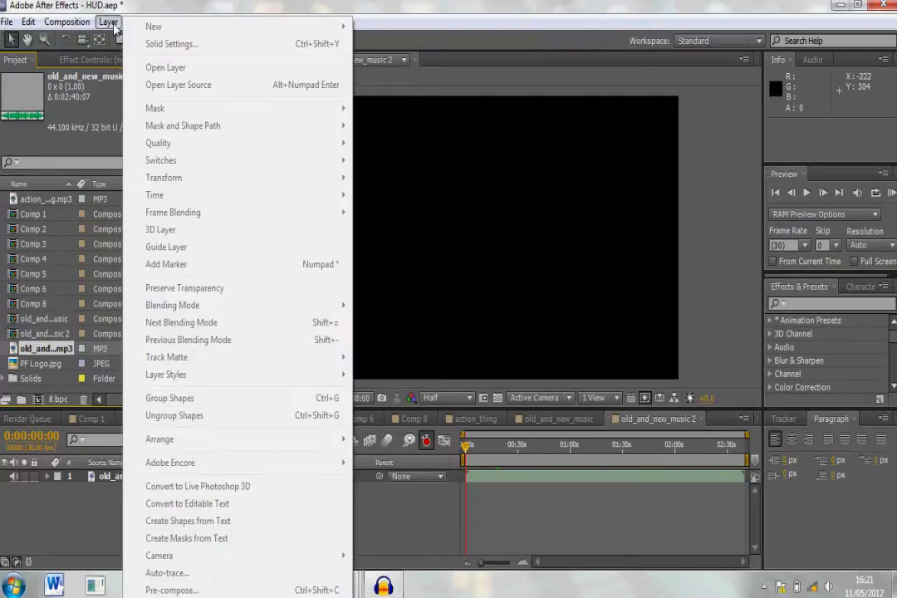
pyautogui.click(111, 23)
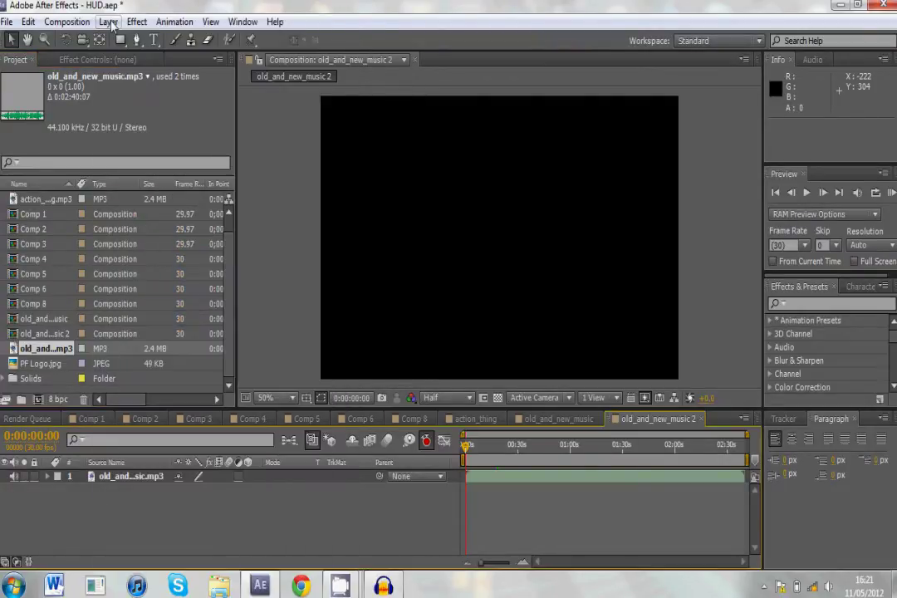
pyautogui.click(112, 23)
pyautogui.moveTo(126, 29)
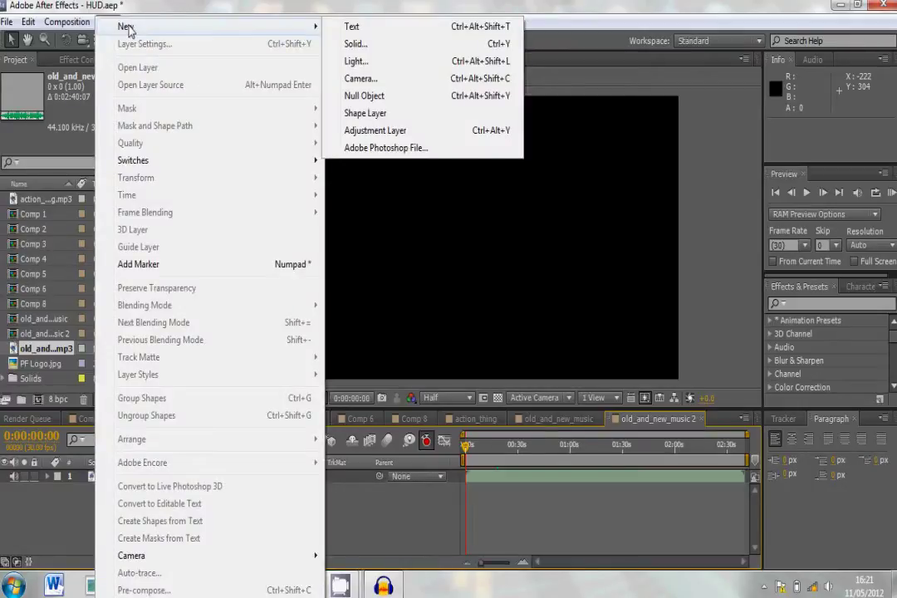
pyautogui.click(356, 43)
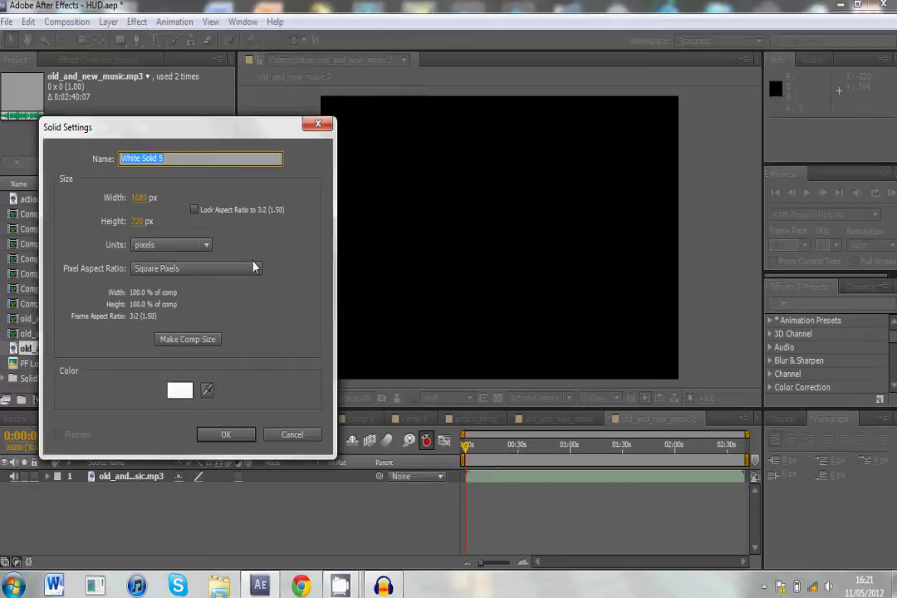
pyautogui.write('Audio Bars')
pyautogui.click(230, 434)
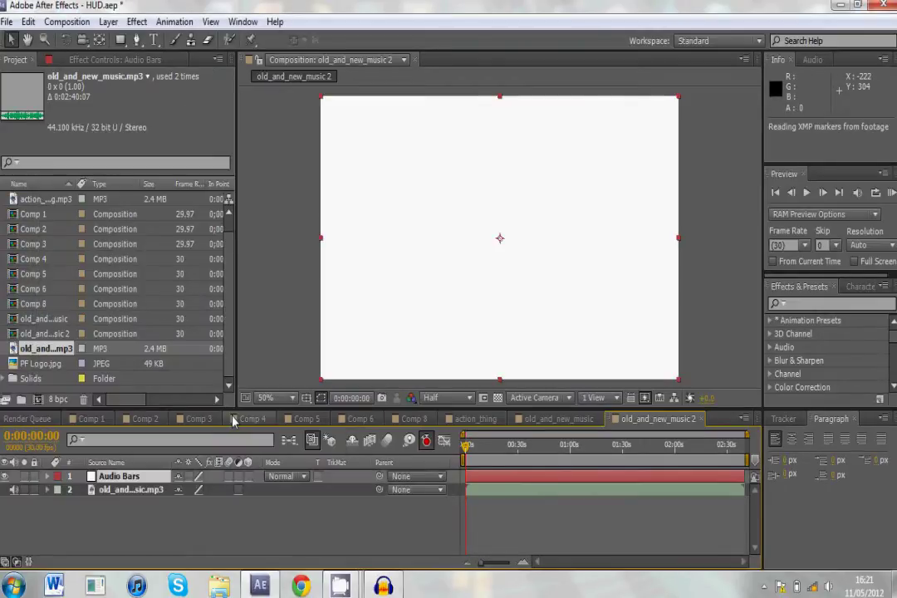
# Step: Find Audio Spectrum by searching 'audio' and apply it to the Audio Bars layer
pyautogui.click(813, 308)
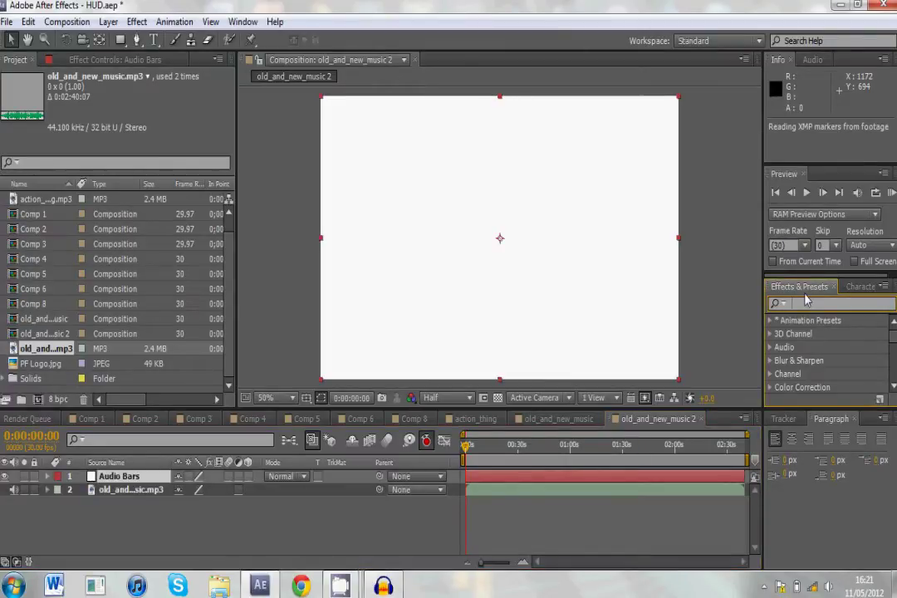
pyautogui.write('au')
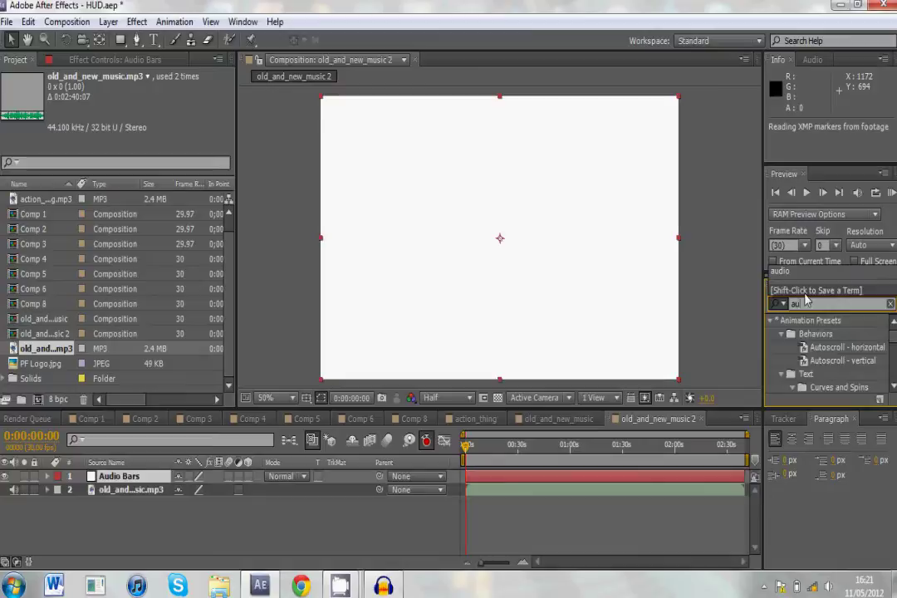
pyautogui.write('dio')
pyautogui.click(812, 335)
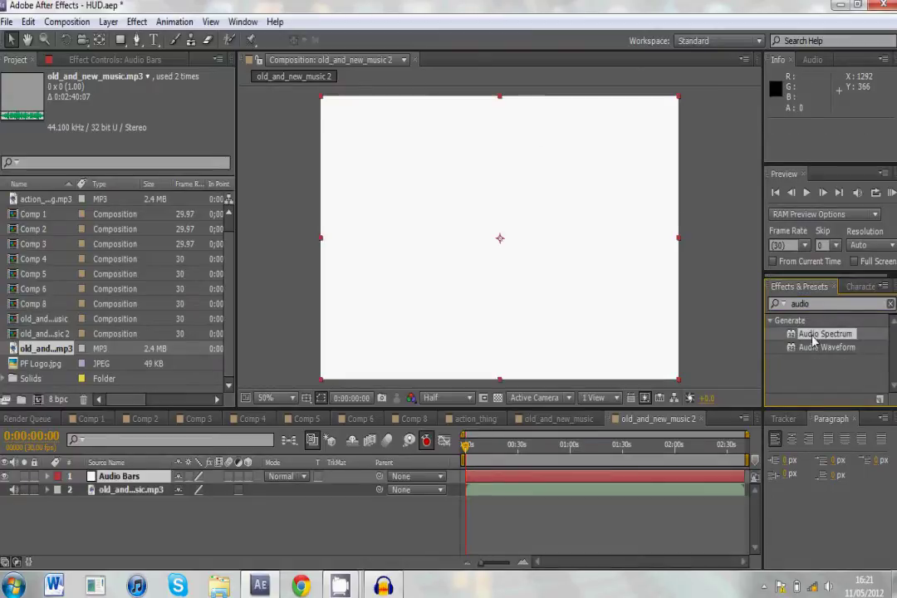
pyautogui.moveTo(820, 337); pyautogui.dragTo(146, 482)
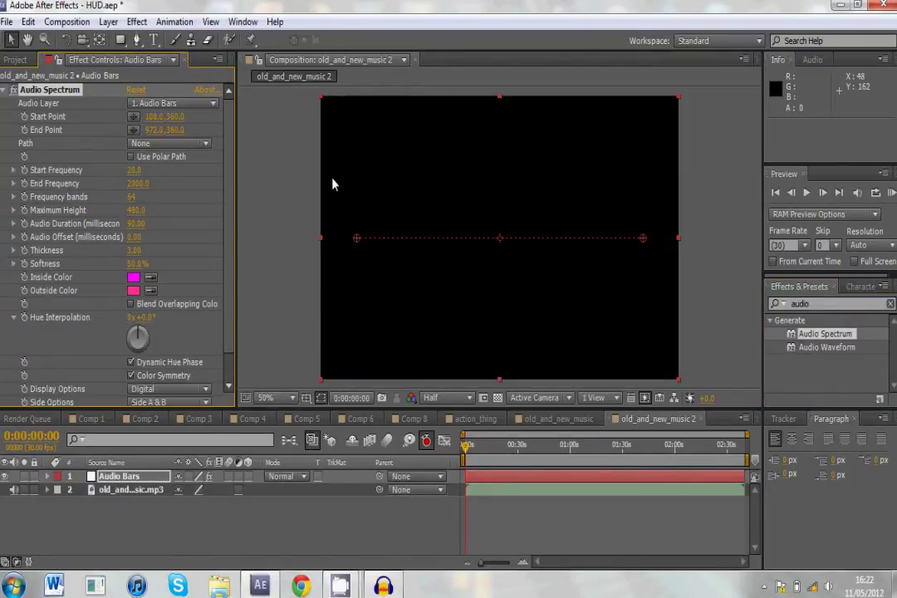
# Step: Set the spectrum Start Point x to 0 and End Point x to 1080
pyautogui.click(155, 116)
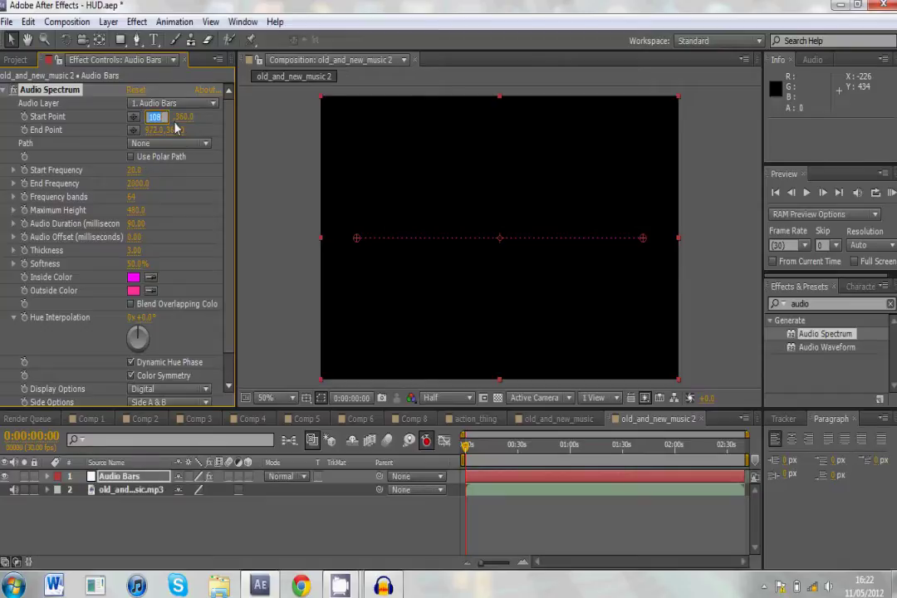
pyautogui.write('0')
pyautogui.press('Tab')
pyautogui.press('Tab')
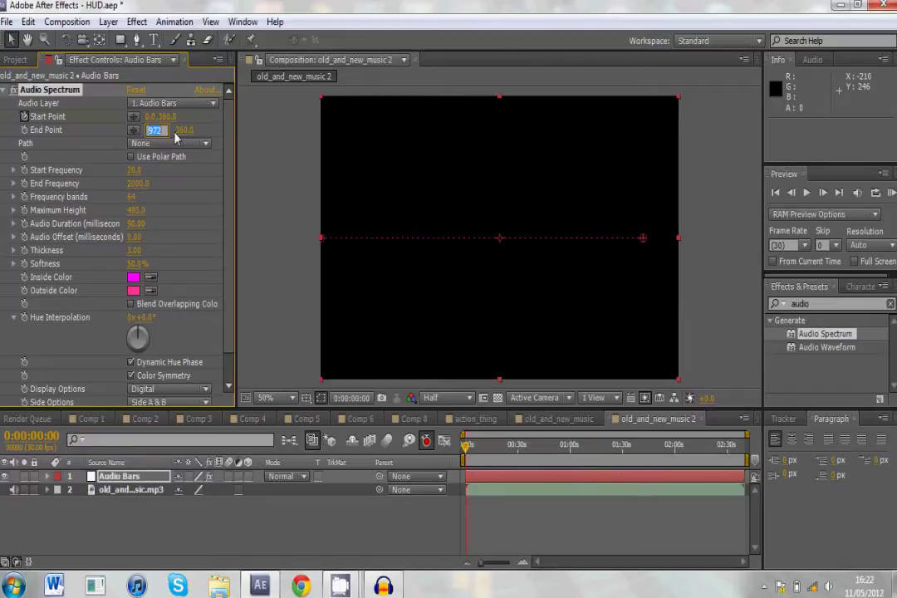
pyautogui.write('1075')
pyautogui.click(24, 131)
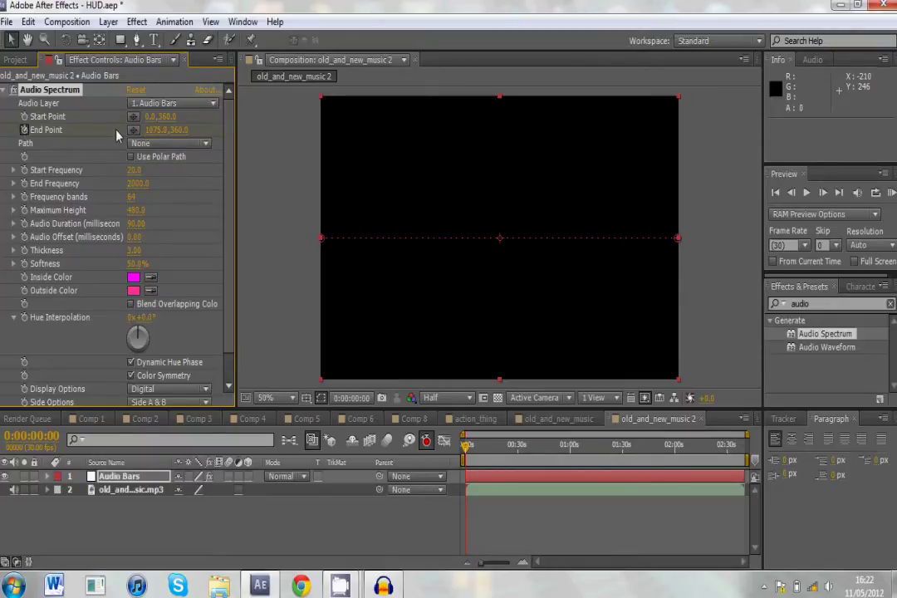
pyautogui.click(166, 131)
pyautogui.write('180')
pyautogui.press('Return')
pyautogui.click(155, 129)
pyautogui.write('180')
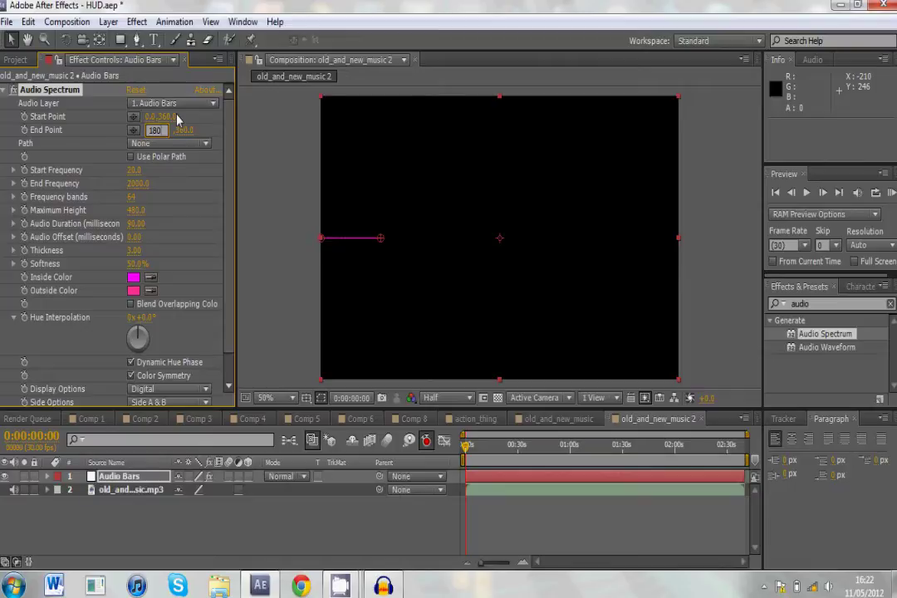
pyautogui.press('BackSpace')
pyautogui.press('BackSpace')
pyautogui.write('080')
pyautogui.press('Return')
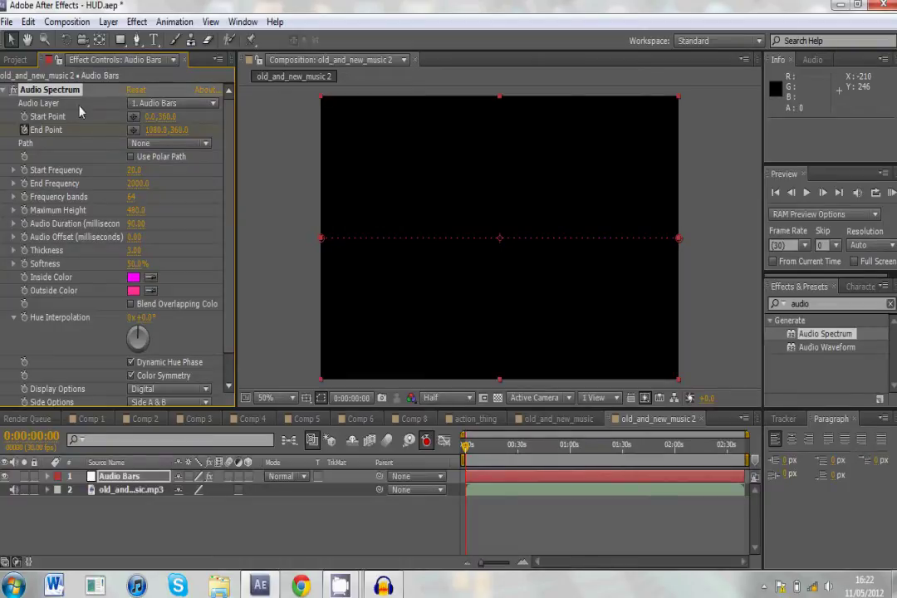
# Step: Change the Audio Spectrum Inside Color and Outside Color to green, outside at 00FF00
pyautogui.scroll(-1, 98, 183)
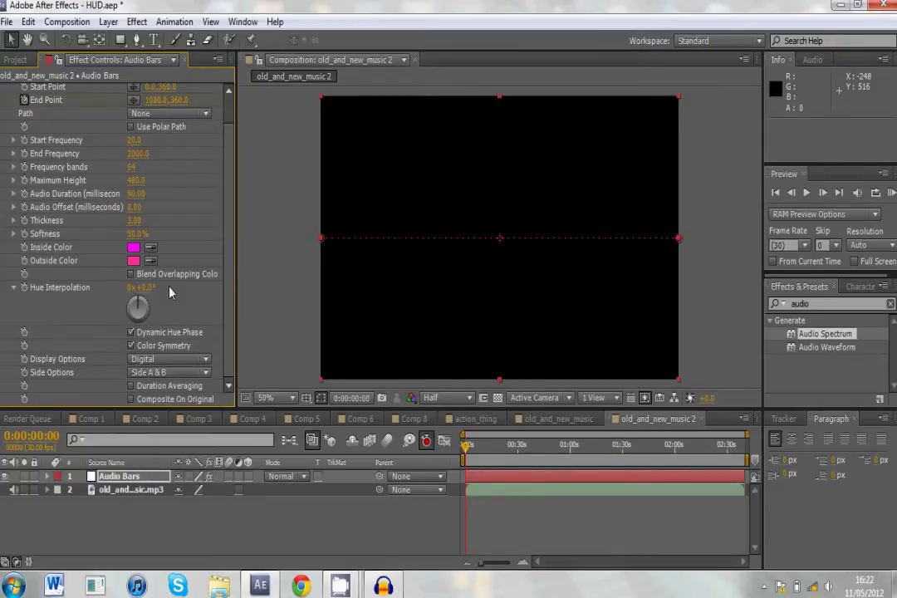
pyautogui.click(133, 248)
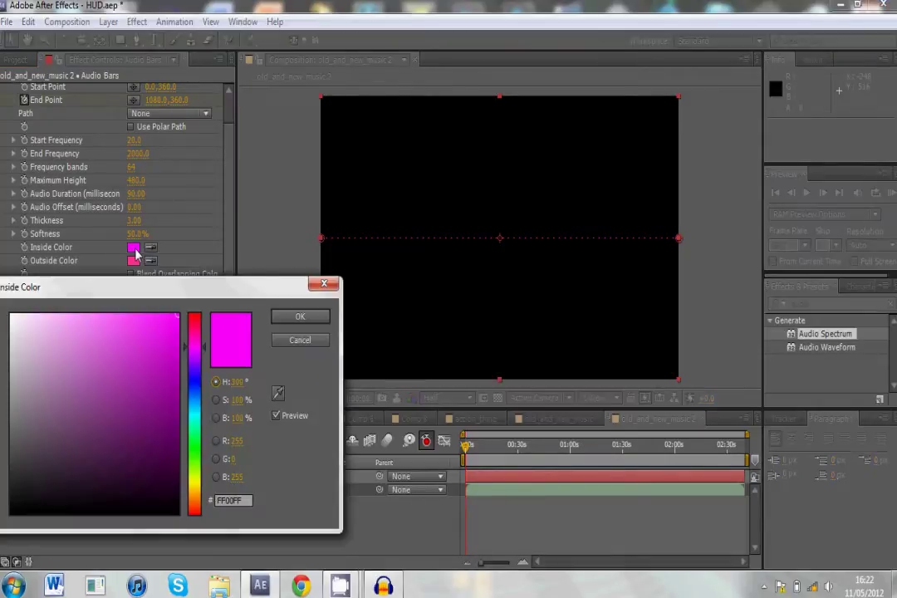
pyautogui.moveTo(201, 349)
pyautogui.mouseDown()
pyautogui.moveTo(206, 468)
pyautogui.moveTo(206, 450)
pyautogui.mouseUp()
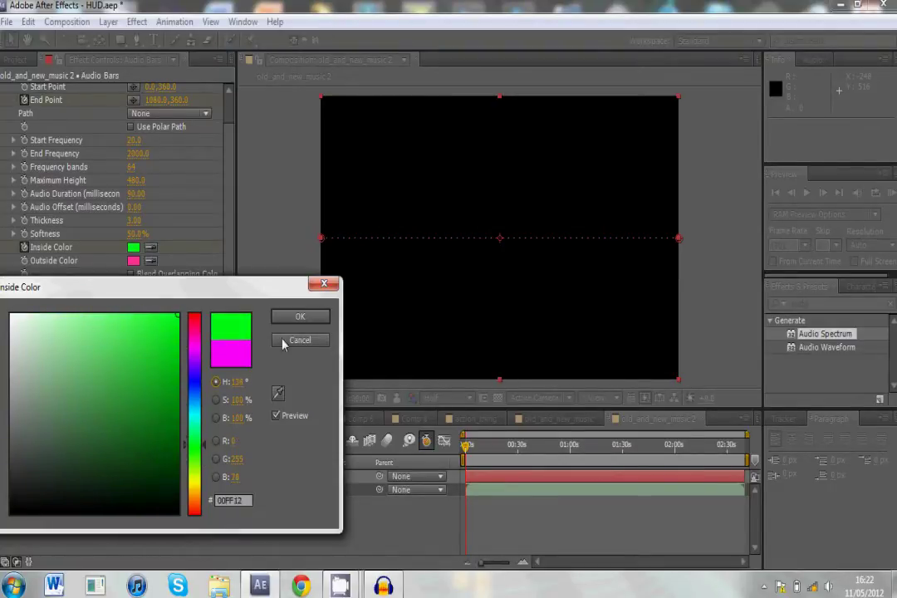
pyautogui.click(284, 342)
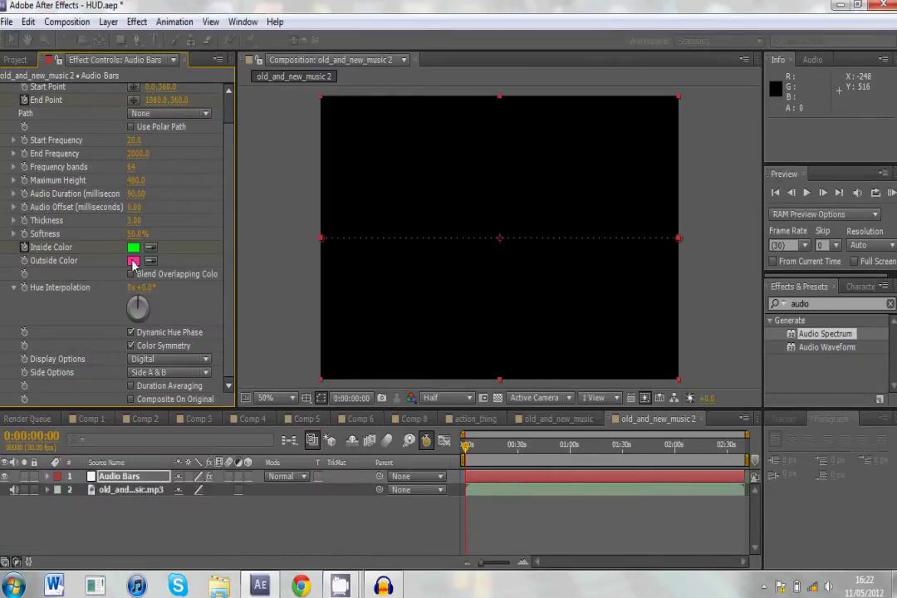
pyautogui.click(133, 261)
pyautogui.moveTo(200, 372); pyautogui.dragTo(207, 448)
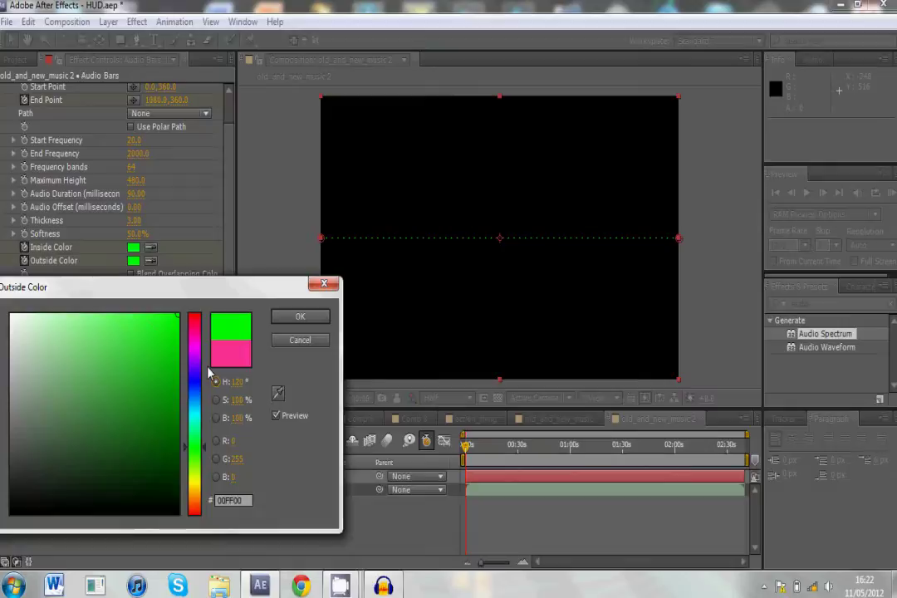
pyautogui.click(281, 316)
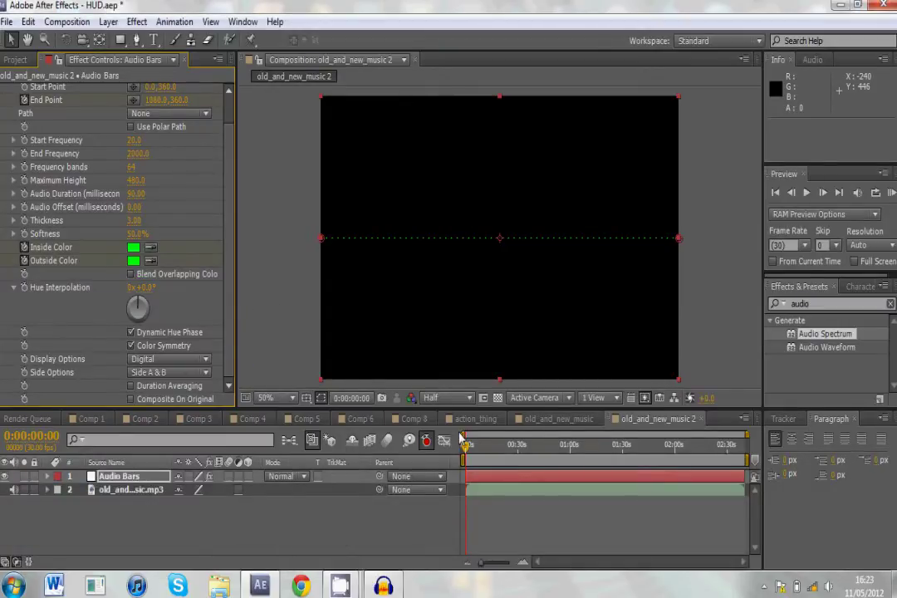
# Step: Raise the spectrum's Maximum Height to 7350 and move to about 22 seconds
pyautogui.moveTo(462, 438); pyautogui.dragTo(408, 451)
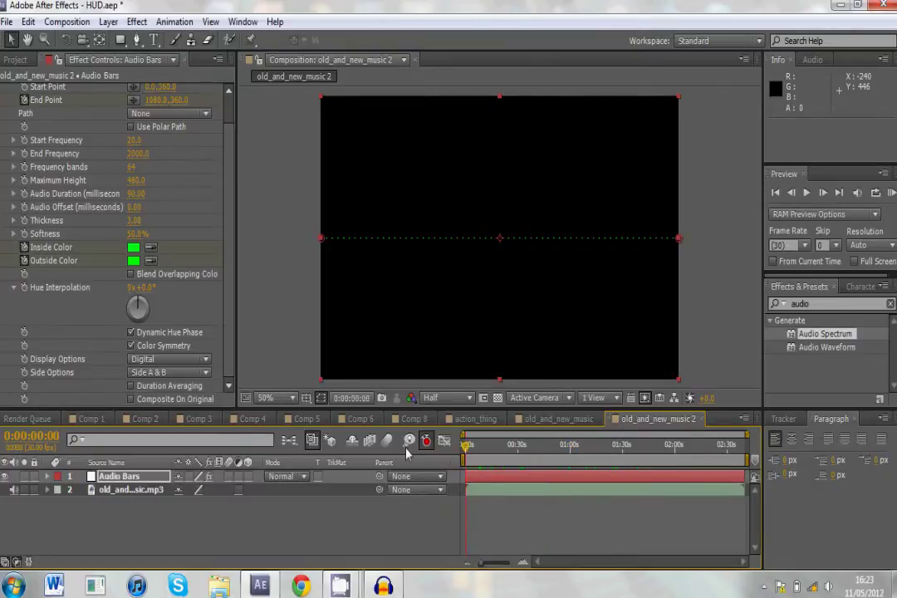
pyautogui.scroll(2, 130, 192)
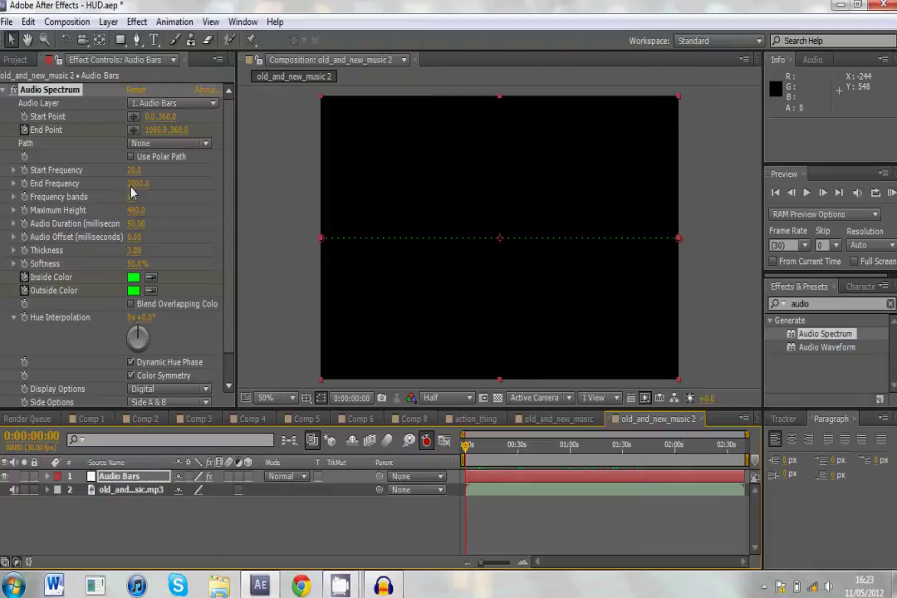
pyautogui.moveTo(135, 213); pyautogui.dragTo(469, 514)
pyautogui.click(506, 446)
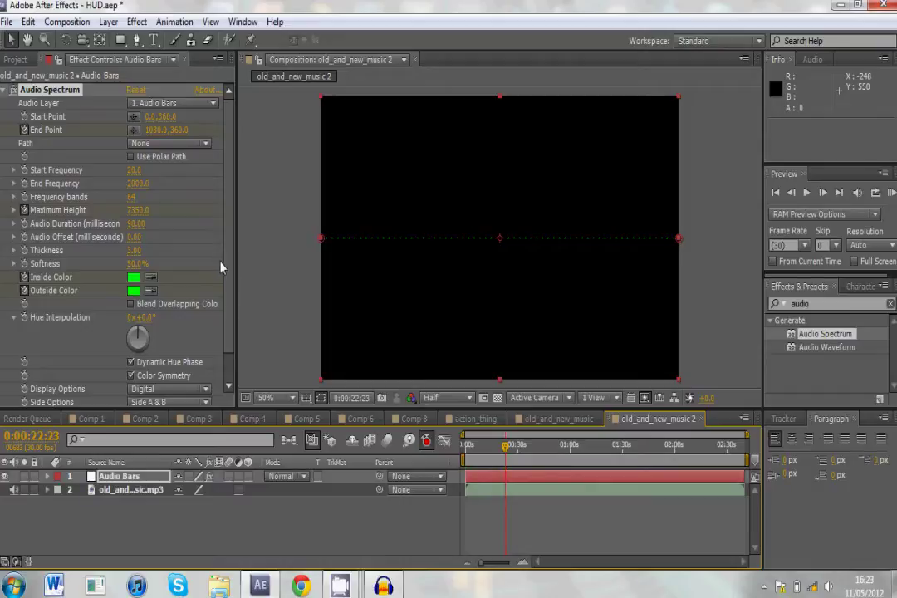
# Step: Set the Audio Layer to old_and_new_music.mp3 and preview the bars around 17 seconds
pyautogui.click(132, 106)
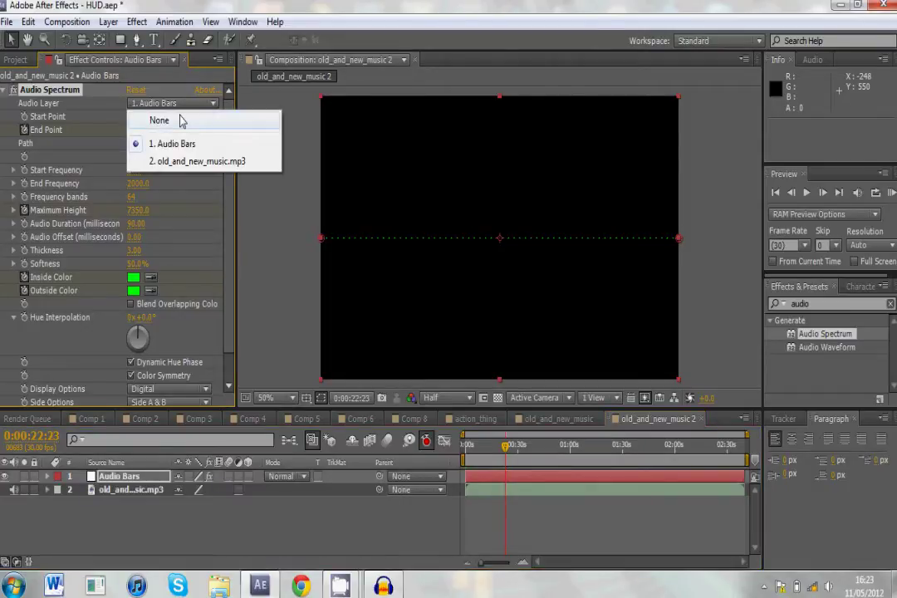
pyautogui.click(240, 163)
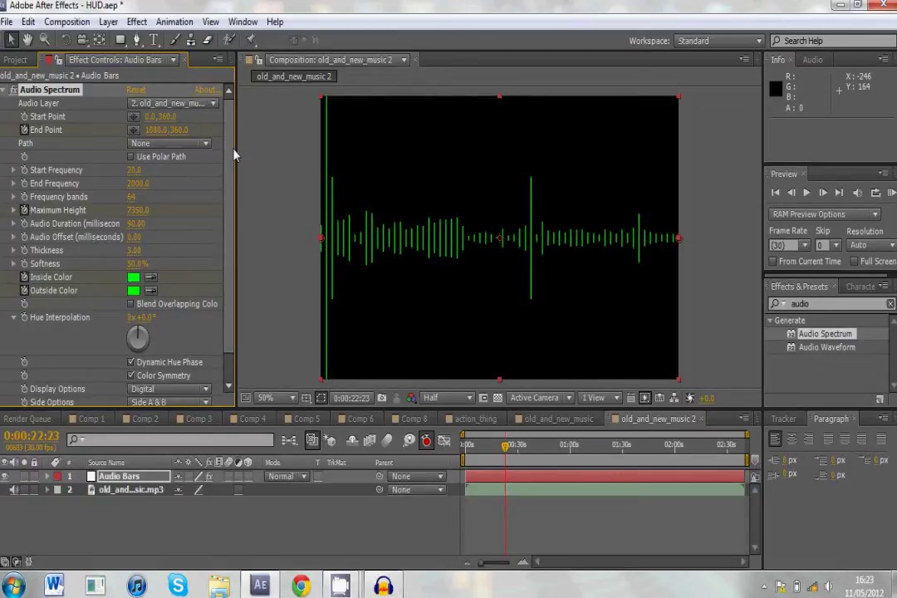
pyautogui.click(501, 456)
pyautogui.moveTo(500, 455); pyautogui.dragTo(501, 455)
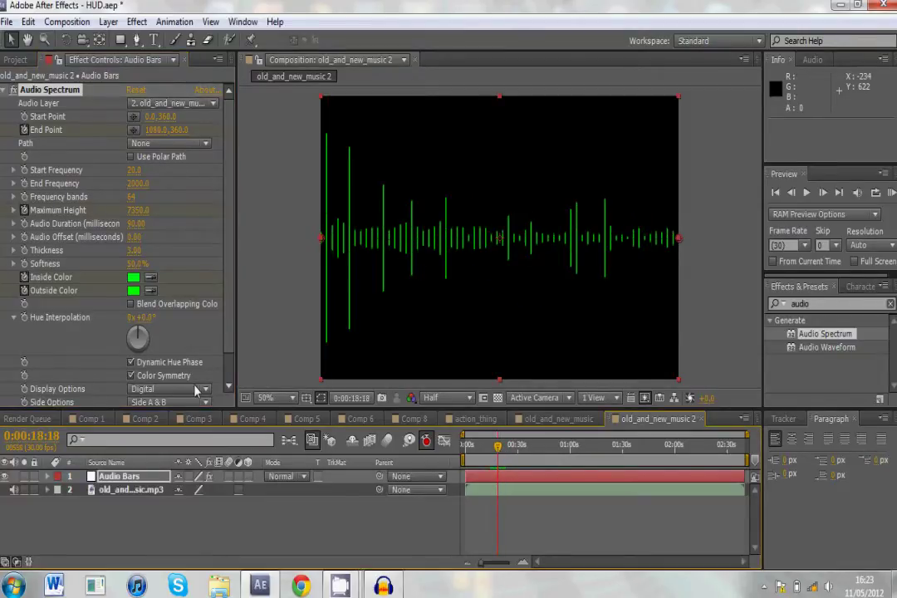
# Step: Set Side Options to Side B and scrub the music to preview the bars
pyautogui.scroll(-1, 197, 391)
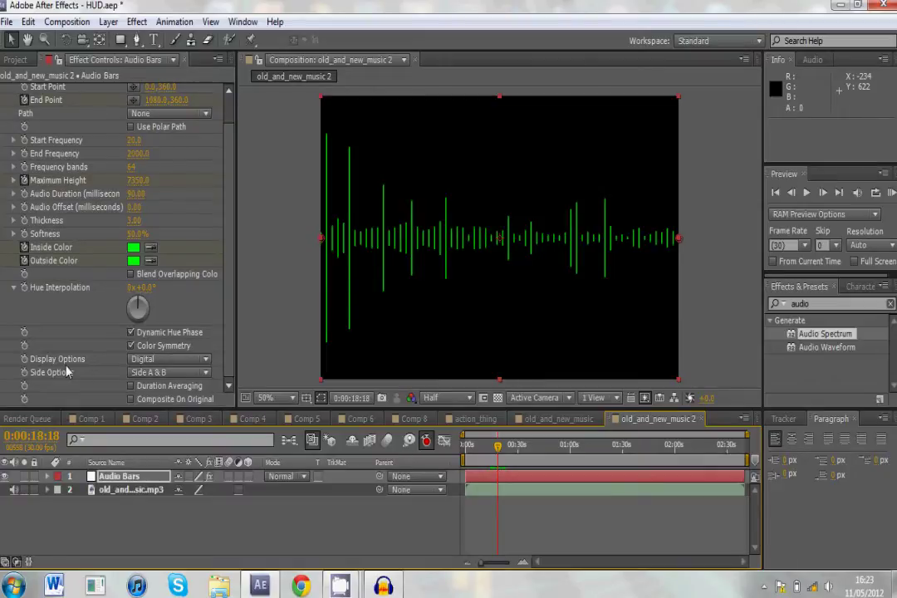
pyautogui.click(144, 374)
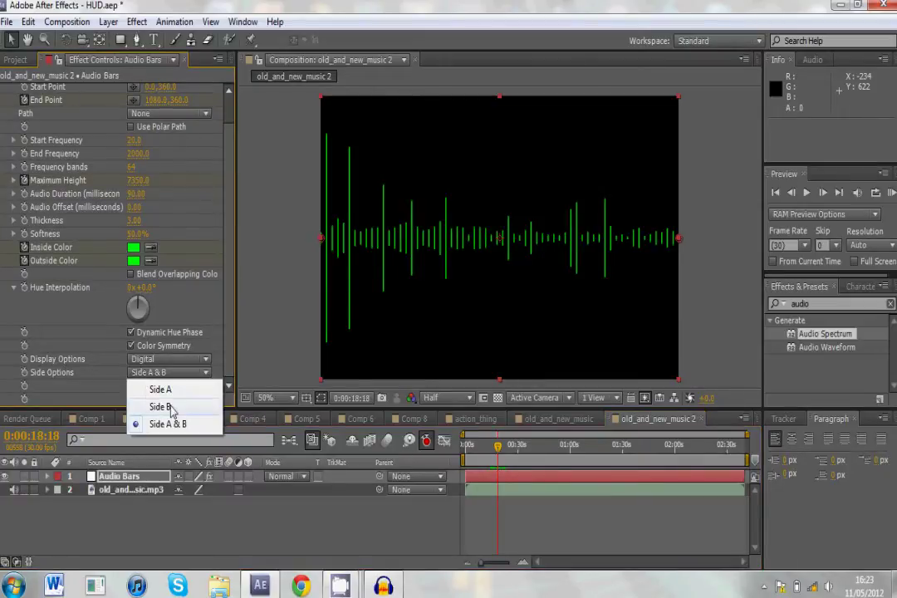
pyautogui.click(162, 408)
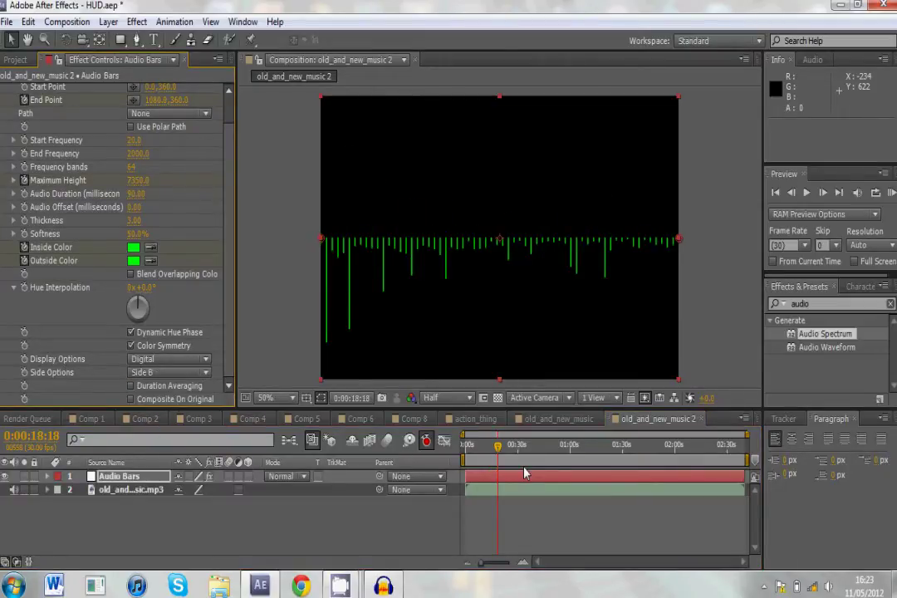
pyautogui.click(492, 447)
pyautogui.moveTo(492, 450)
pyautogui.mouseDown()
pyautogui.moveTo(467, 445)
pyautogui.moveTo(491, 445)
pyautogui.moveTo(479, 446)
pyautogui.mouseUp()
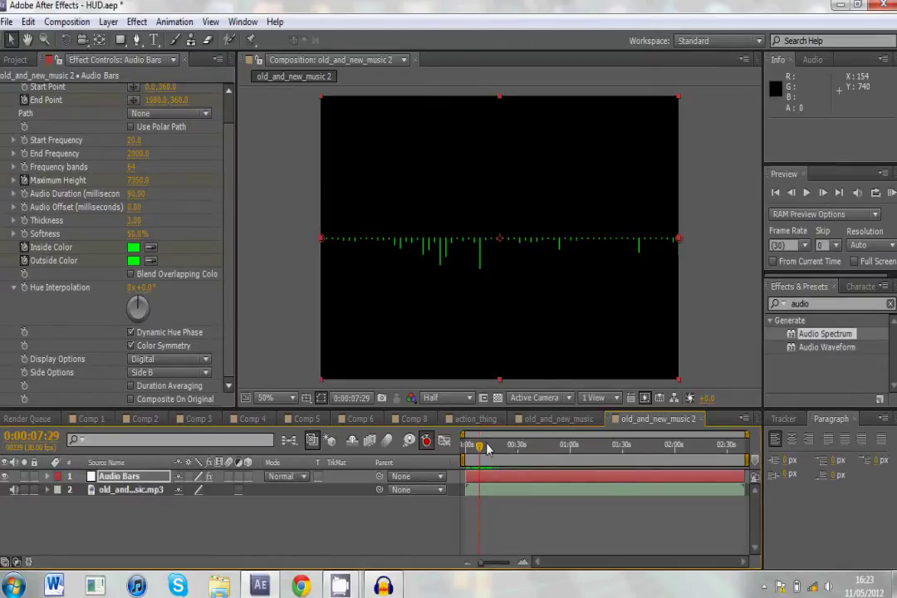
pyautogui.click(490, 446)
pyautogui.moveTo(489, 449); pyautogui.dragTo(453, 445)
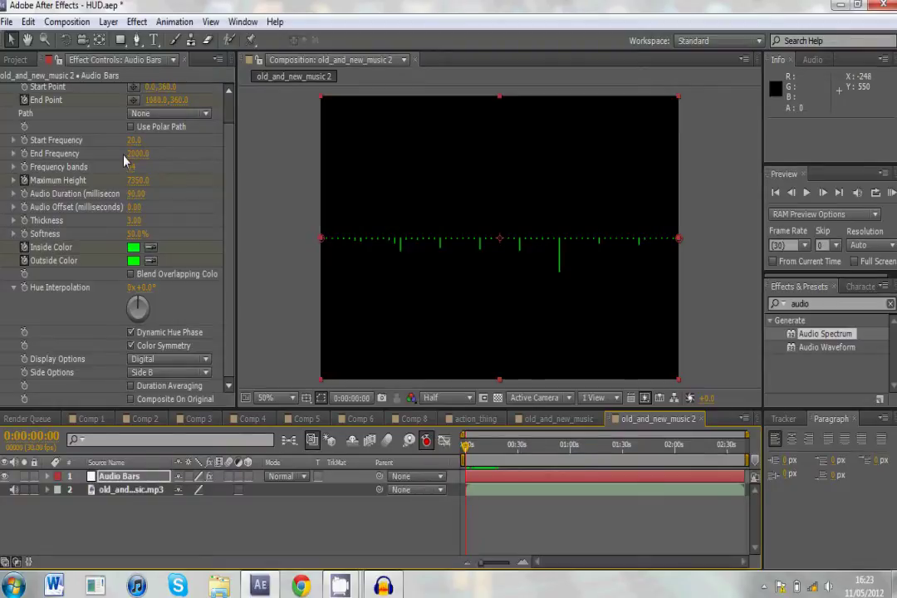
# Step: Set Frequency Bands to 110 and Softness to 0% for crisp bars
pyautogui.moveTo(130, 172); pyautogui.dragTo(154, 167)
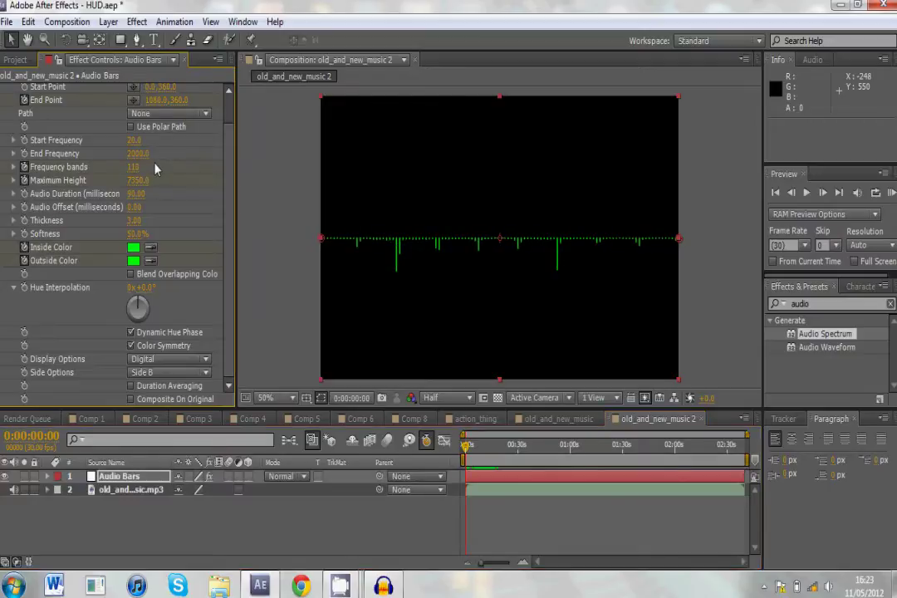
pyautogui.scroll(1, 231, 190)
pyautogui.scroll(1, 111, 254)
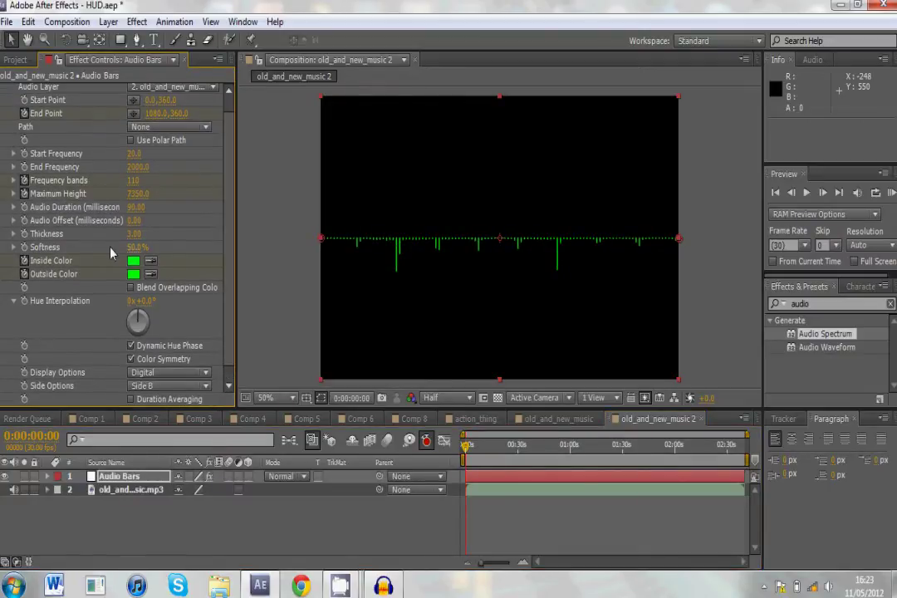
pyautogui.moveTo(137, 247); pyautogui.dragTo(29, 241)
pyautogui.moveTo(228, 192); pyautogui.dragTo(239, 137)
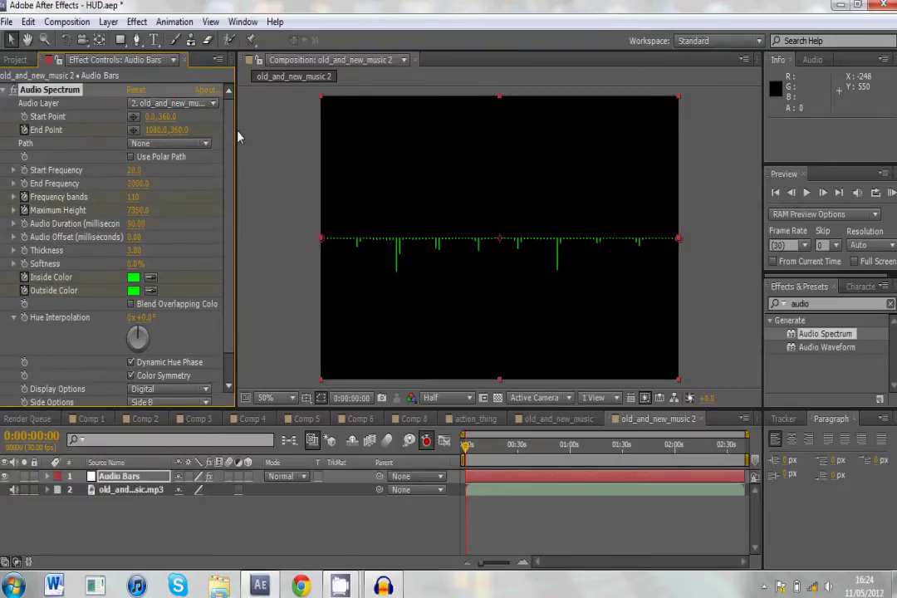
# Step: Apply Polar Coordinates to Audio Bars using Rect to Polar at 100% interpolation
pyautogui.click(805, 305)
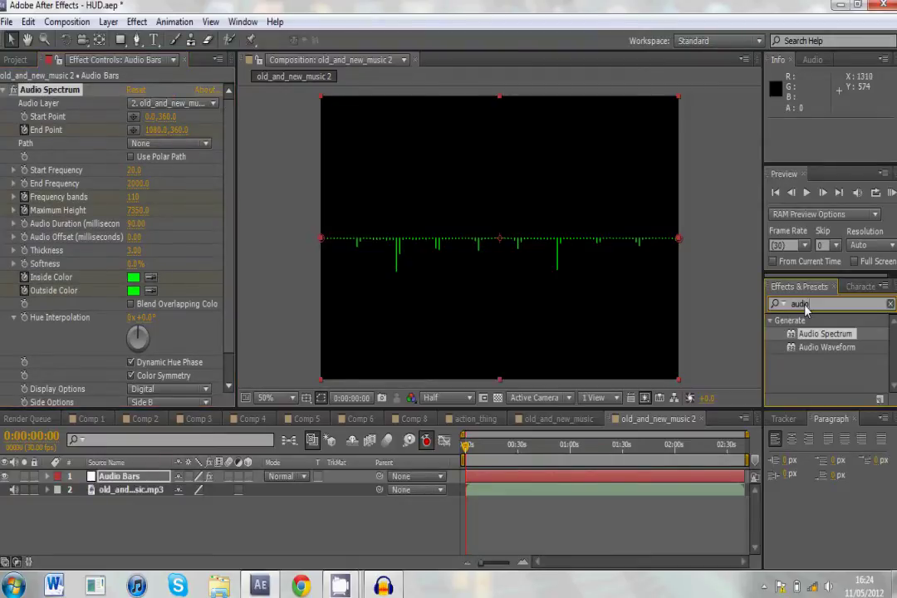
pyautogui.click(775, 304)
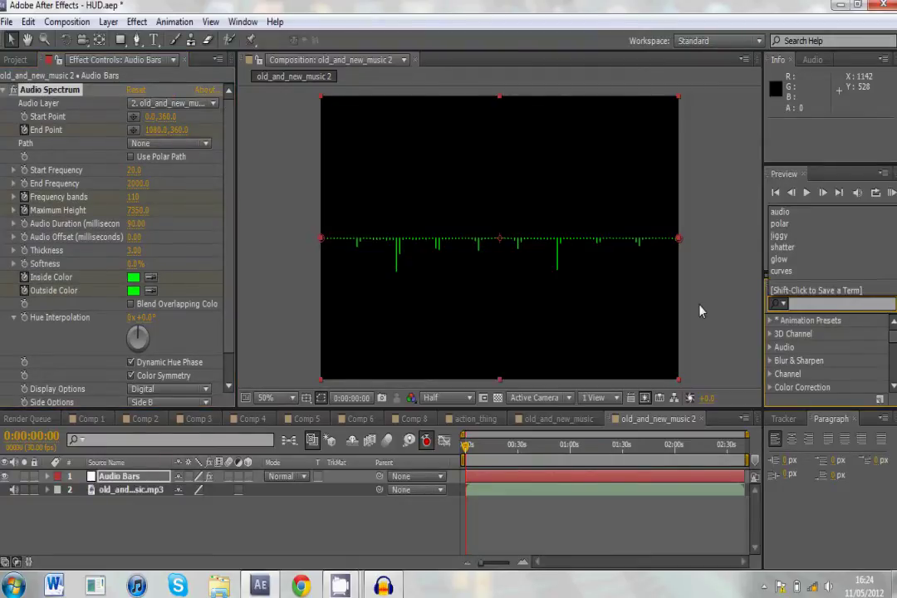
pyautogui.write('pol')
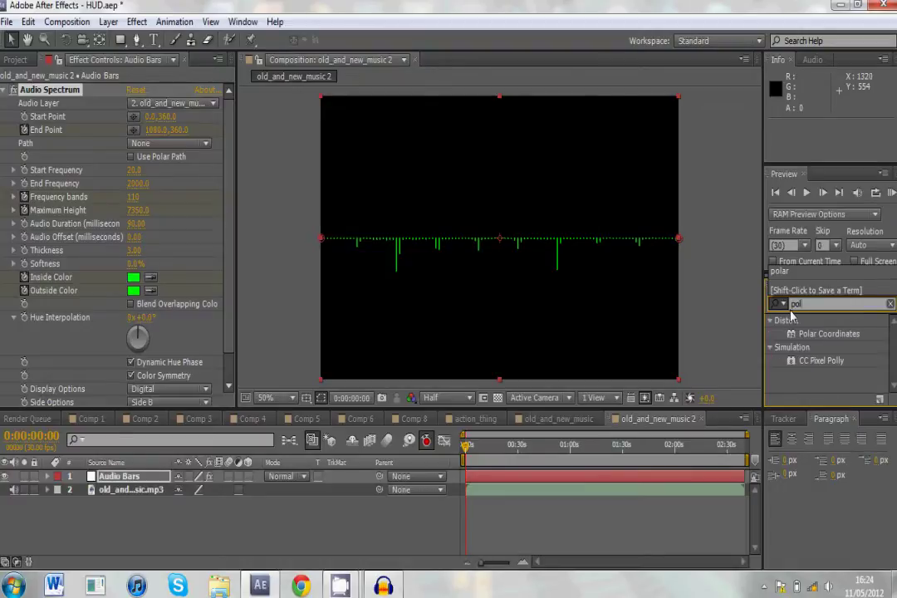
pyautogui.write('ar')
pyautogui.moveTo(806, 340); pyautogui.dragTo(153, 484)
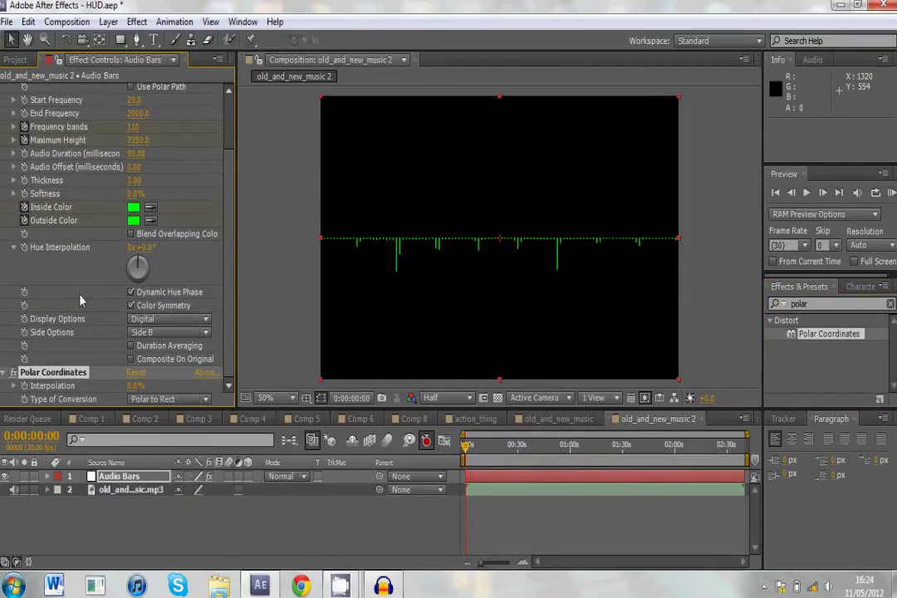
pyautogui.click(165, 399)
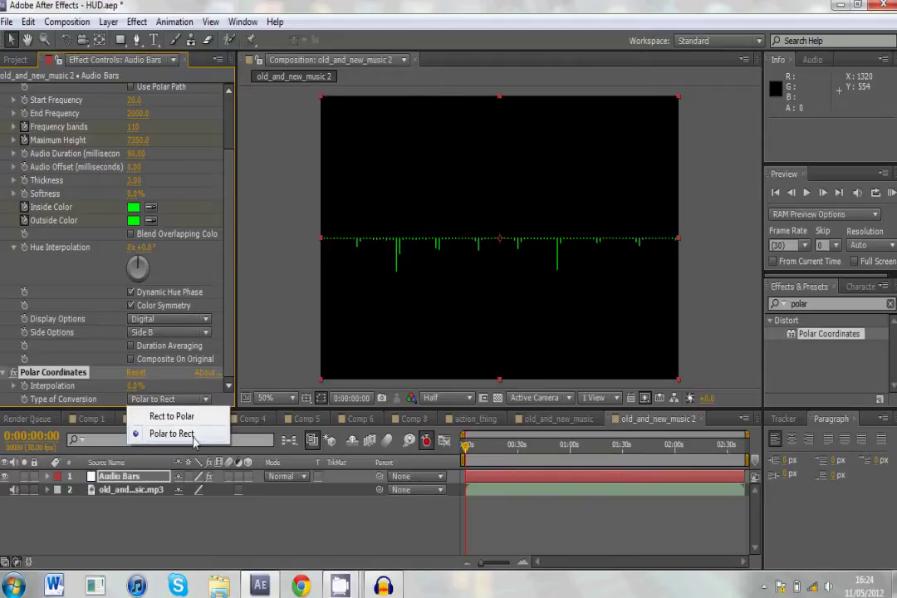
pyautogui.click(182, 416)
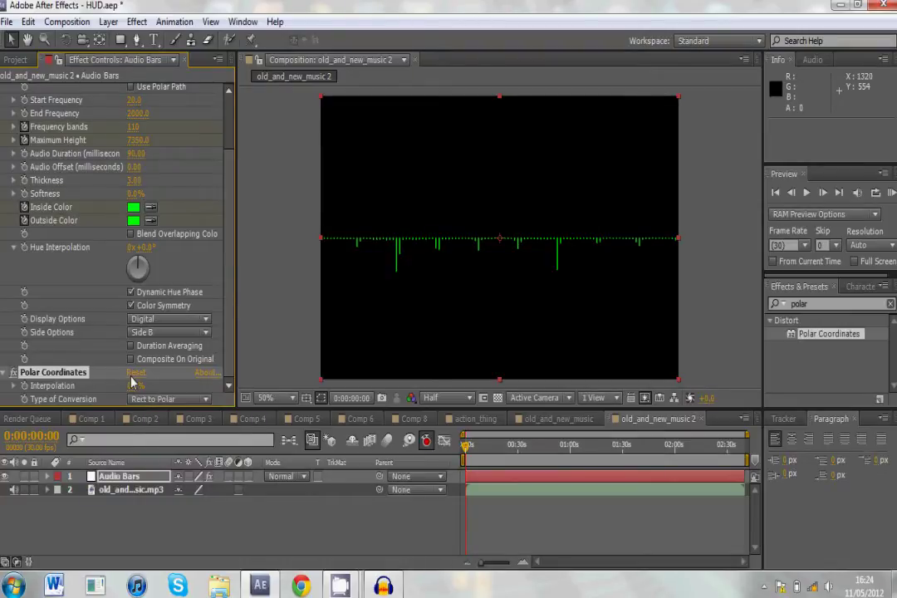
pyautogui.moveTo(130, 381); pyautogui.dragTo(488, 394)
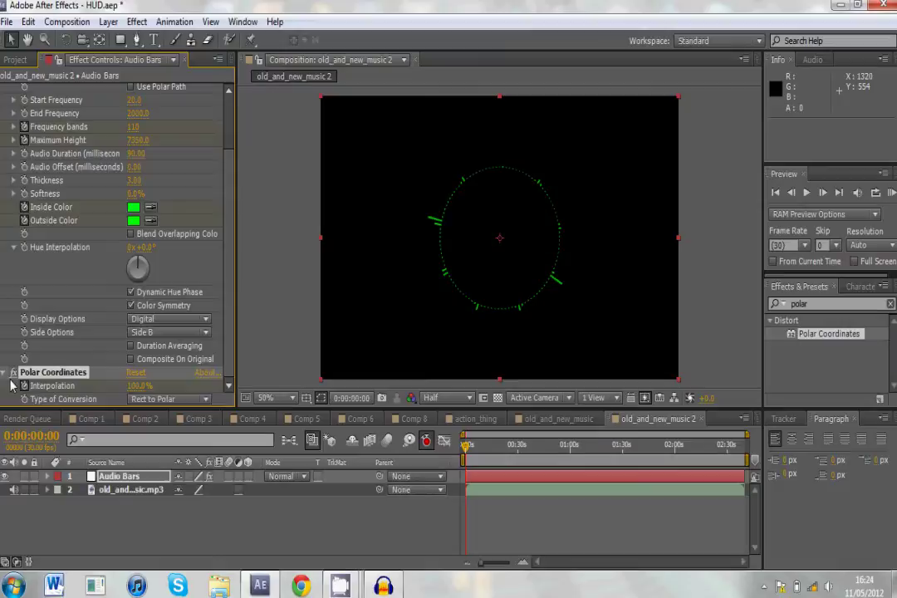
pyautogui.scroll(1, 52, 307)
# Step: Scrub to 0:00:23:05 and set Frequency Bands to 100
pyautogui.scroll(2, 53, 309)
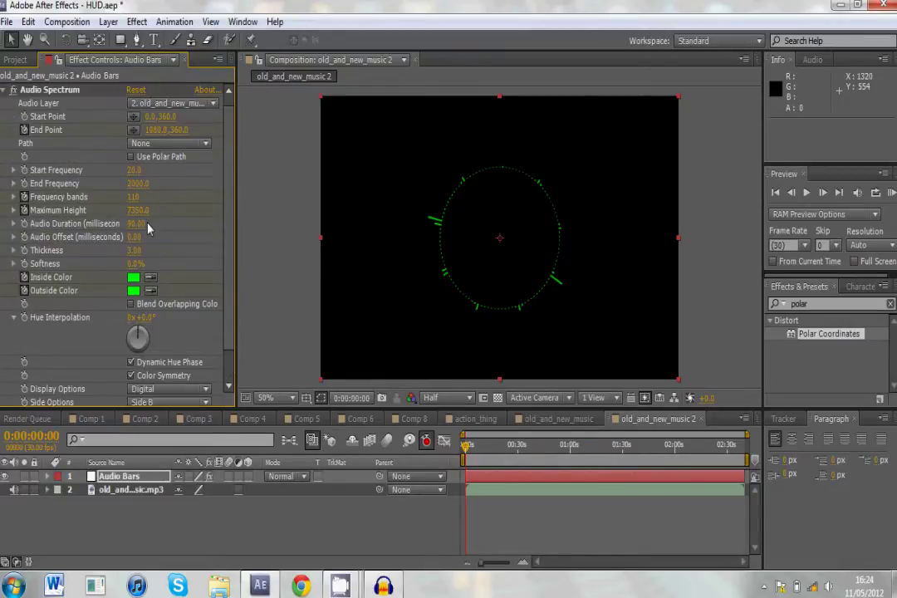
pyautogui.scroll(-1, 147, 229)
pyautogui.scroll(1, 210, 195)
pyautogui.moveTo(469, 444); pyautogui.dragTo(505, 449)
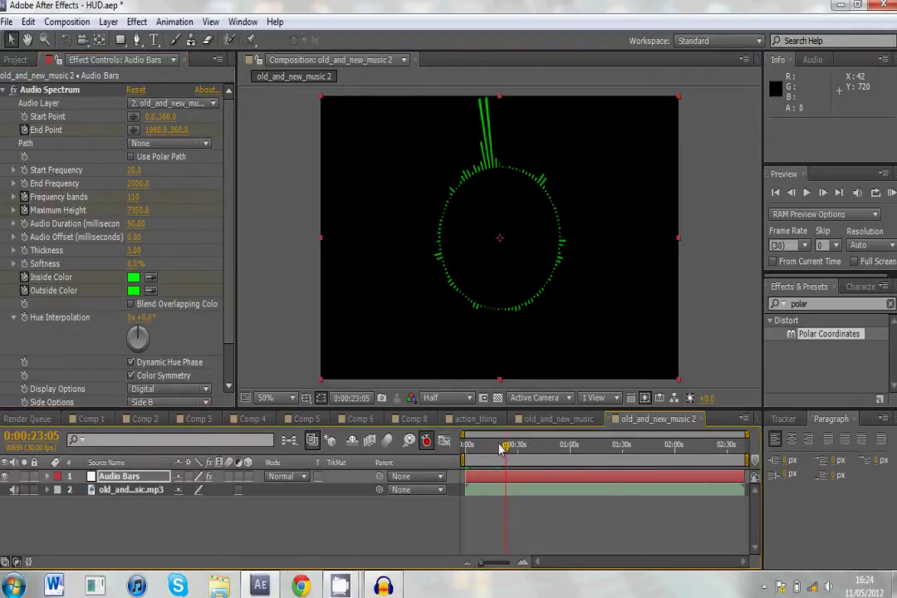
pyautogui.moveTo(141, 198); pyautogui.dragTo(119, 201)
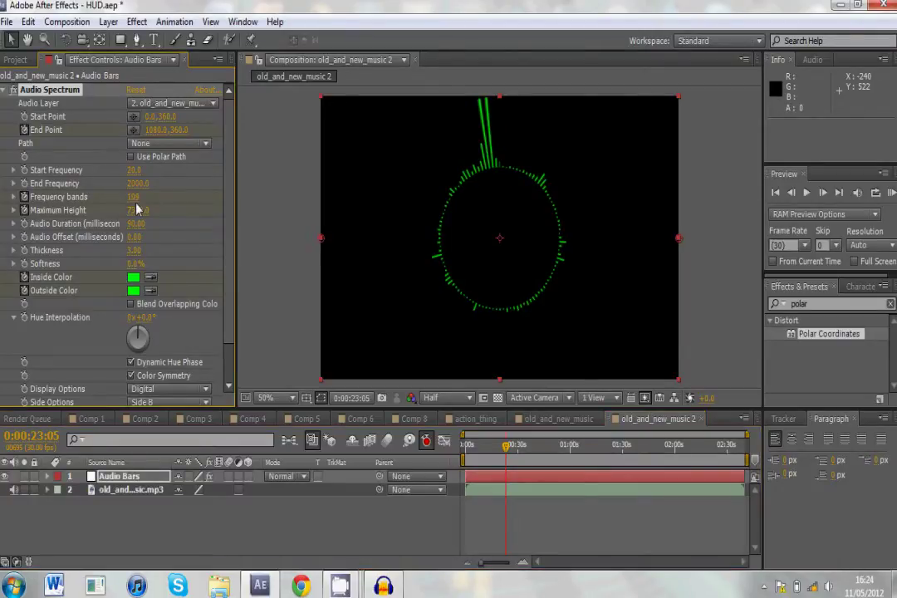
pyautogui.click(134, 198)
pyautogui.write('1')
pyautogui.press('Return')
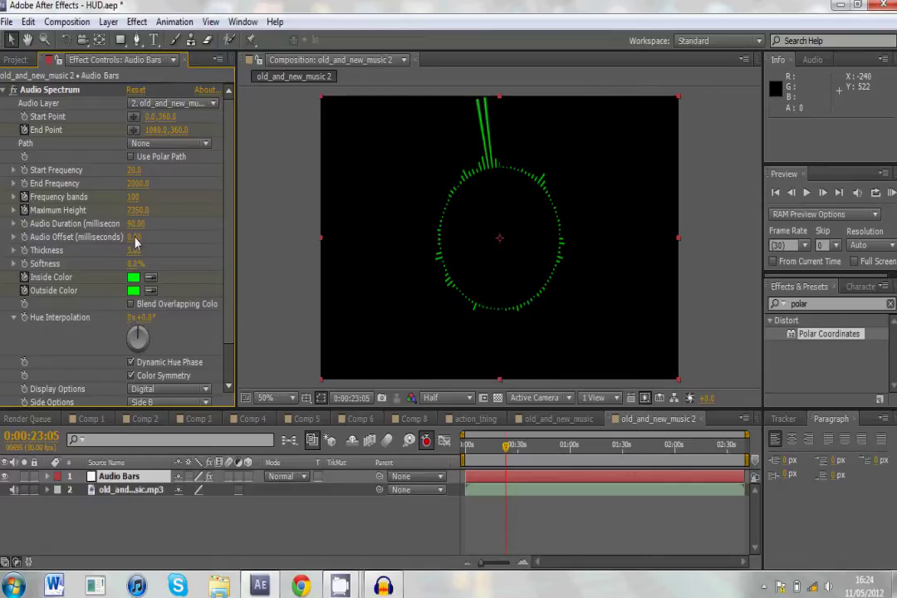
# Step: Try thicker bars, then undo to keep Thickness at 3.00
pyautogui.moveTo(137, 255); pyautogui.dragTo(237, 269)
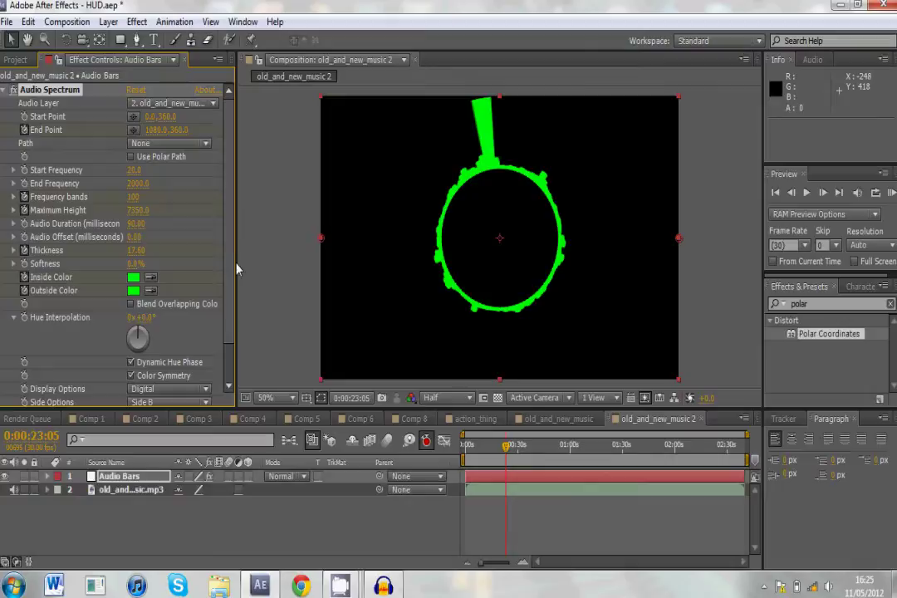
pyautogui.hotkey('ctrl', 'z')
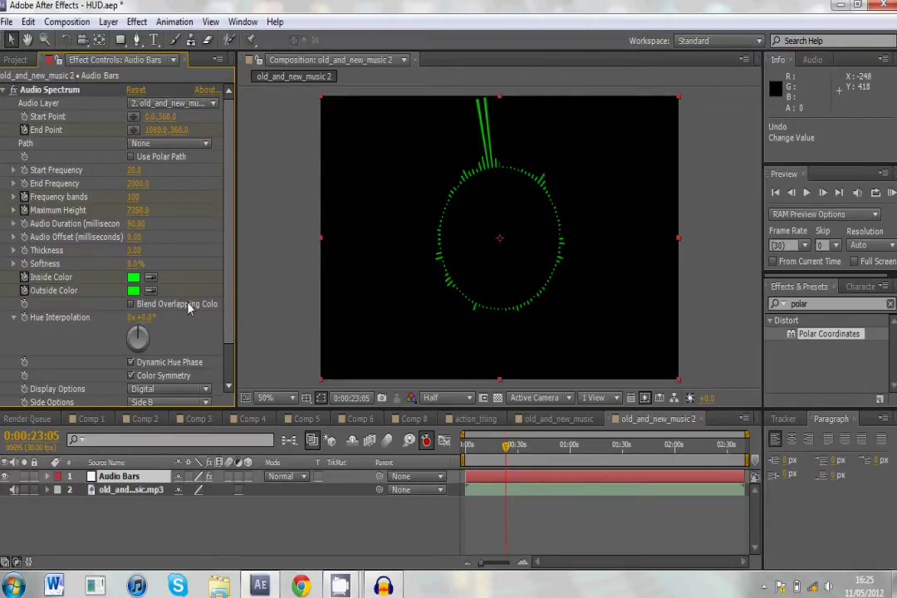
pyautogui.click(4, 91)
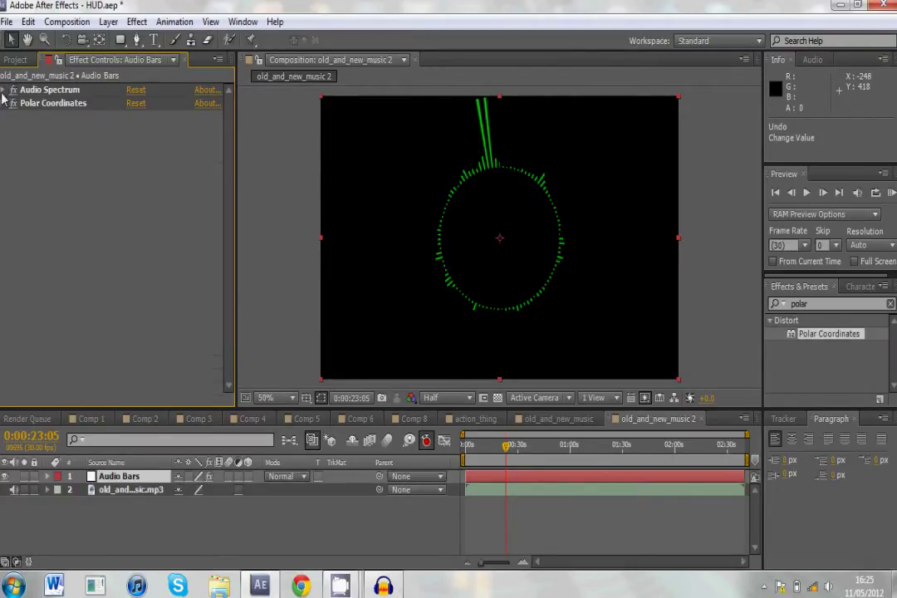
# Step: Add Curves from Effect > Color Correction and bend its RGB curve into an S-shape
pyautogui.click(137, 22)
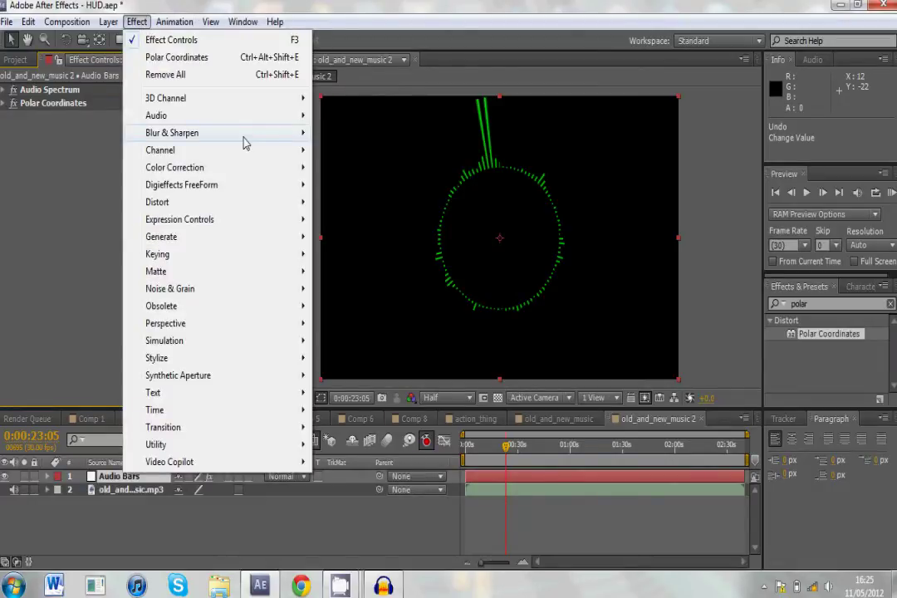
pyautogui.moveTo(249, 167)
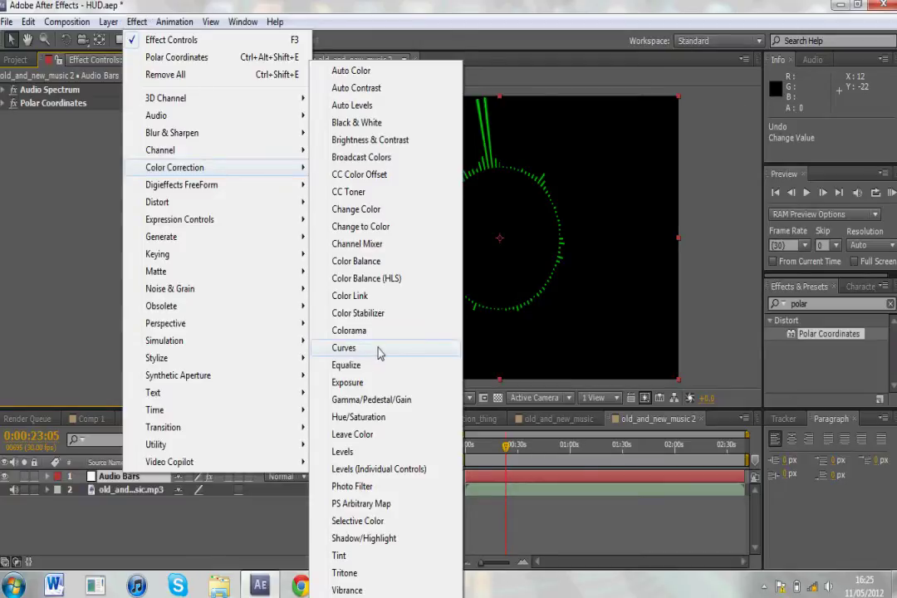
pyautogui.click(344, 348)
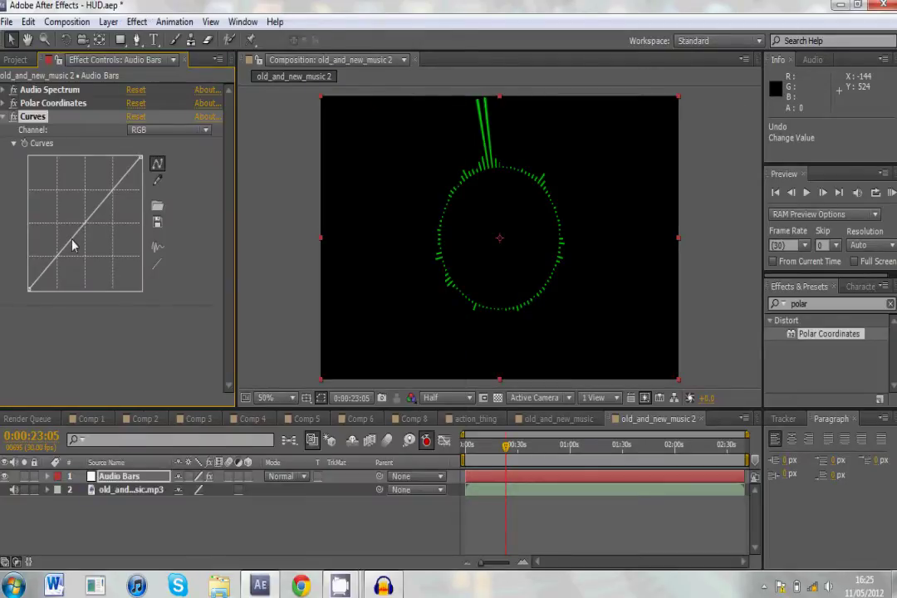
pyautogui.click(73, 239)
pyautogui.moveTo(105, 202); pyautogui.dragTo(62, 233)
pyautogui.click(7, 117)
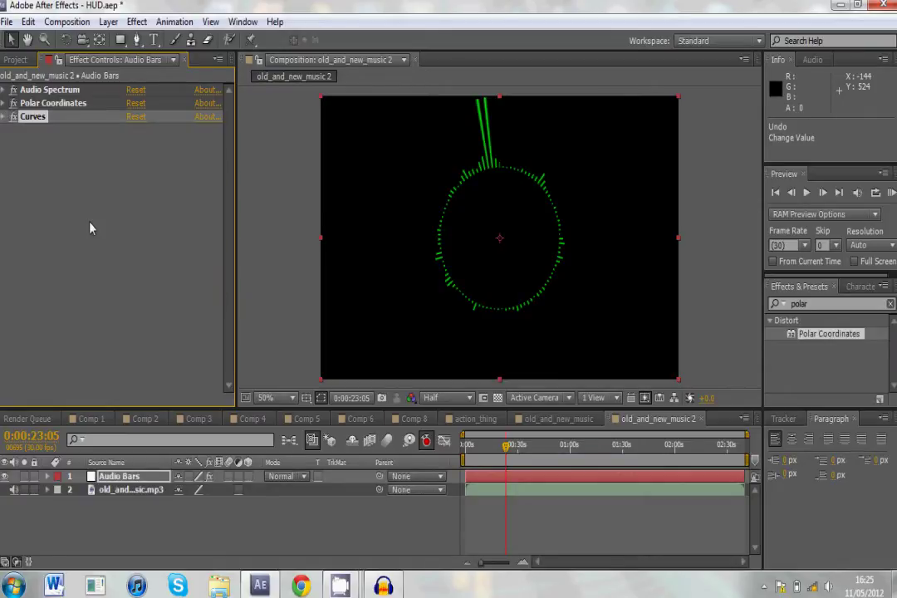
pyautogui.rightClick(91, 229)
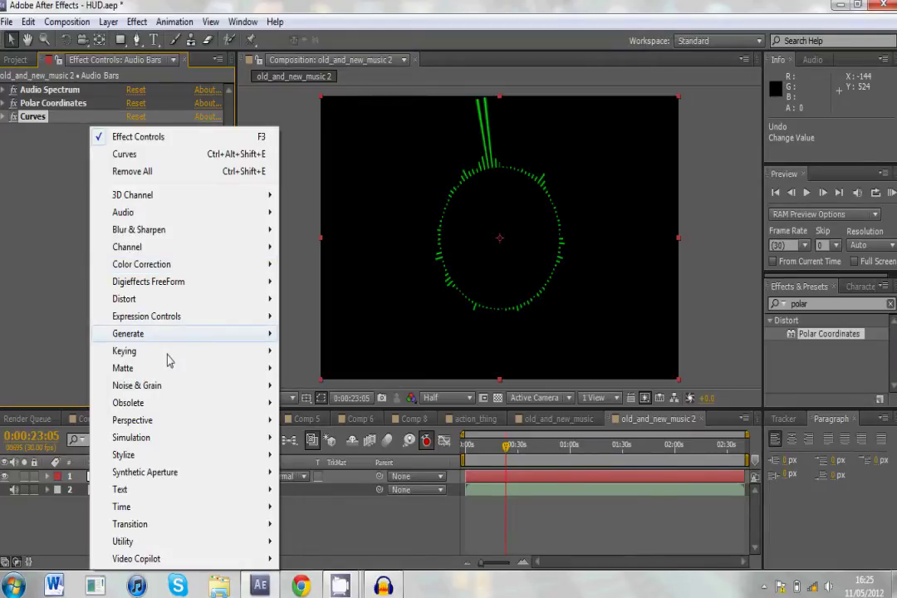
# Step: Add Glow to Audio Bars with 67.1% threshold and 41.0 radius, previewing a later frame
pyautogui.moveTo(166, 463)
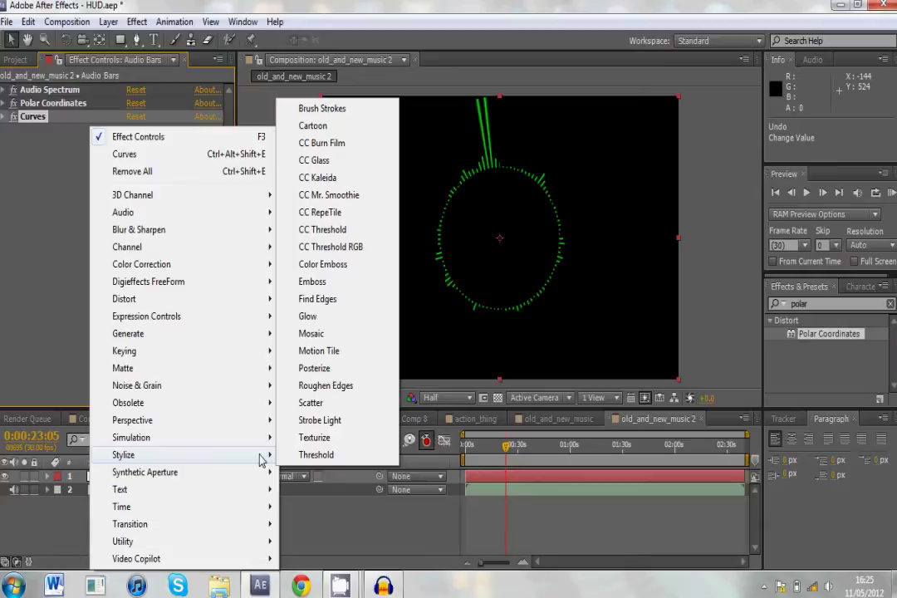
pyautogui.click(333, 319)
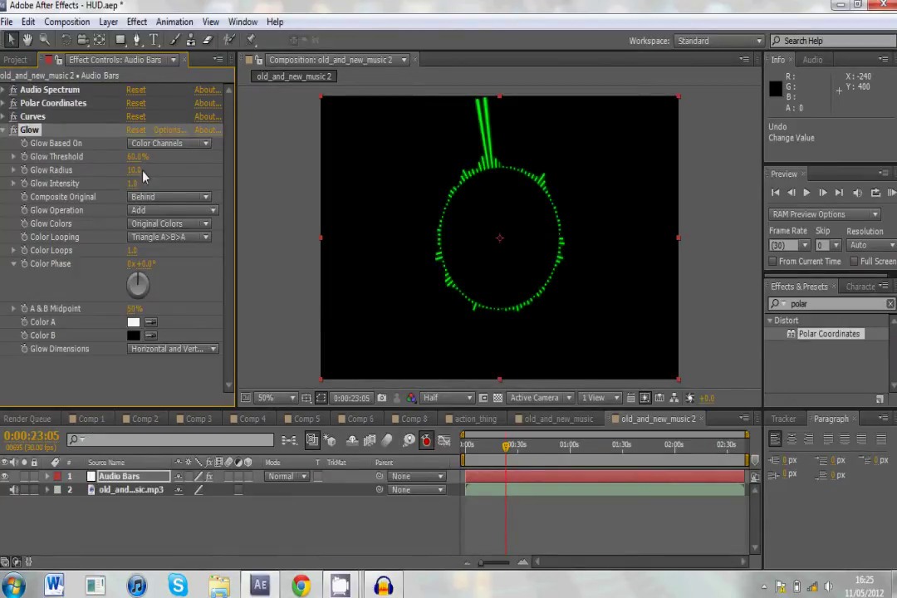
pyautogui.moveTo(137, 170)
pyautogui.mouseDown()
pyautogui.moveTo(175, 177)
pyautogui.moveTo(132, 225)
pyautogui.moveTo(154, 153)
pyautogui.moveTo(179, 162)
pyautogui.moveTo(146, 170)
pyautogui.mouseUp()
pyautogui.moveTo(504, 448); pyautogui.dragTo(328, 436)
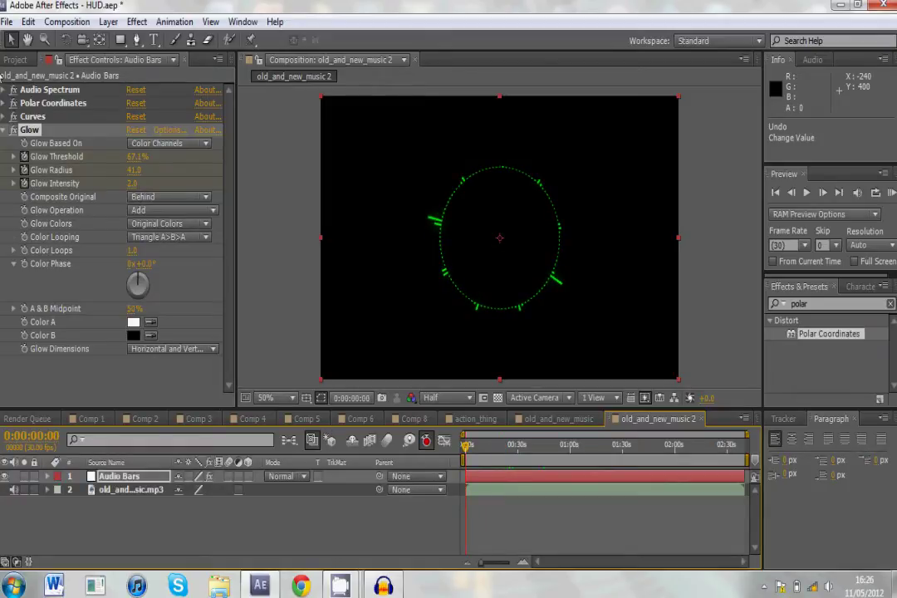
pyautogui.click(13, 130)
pyautogui.click(33, 162)
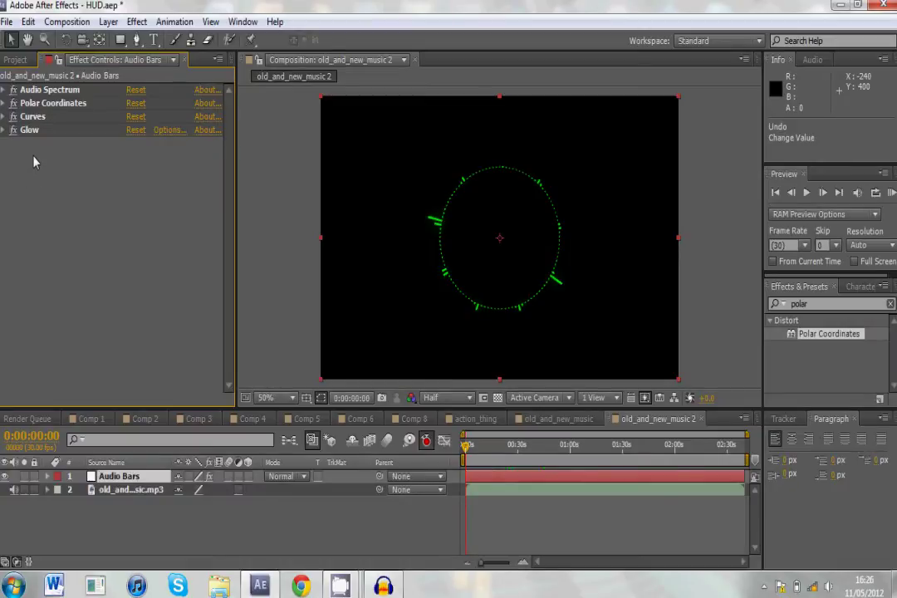
pyautogui.click(492, 446)
pyautogui.click(518, 450)
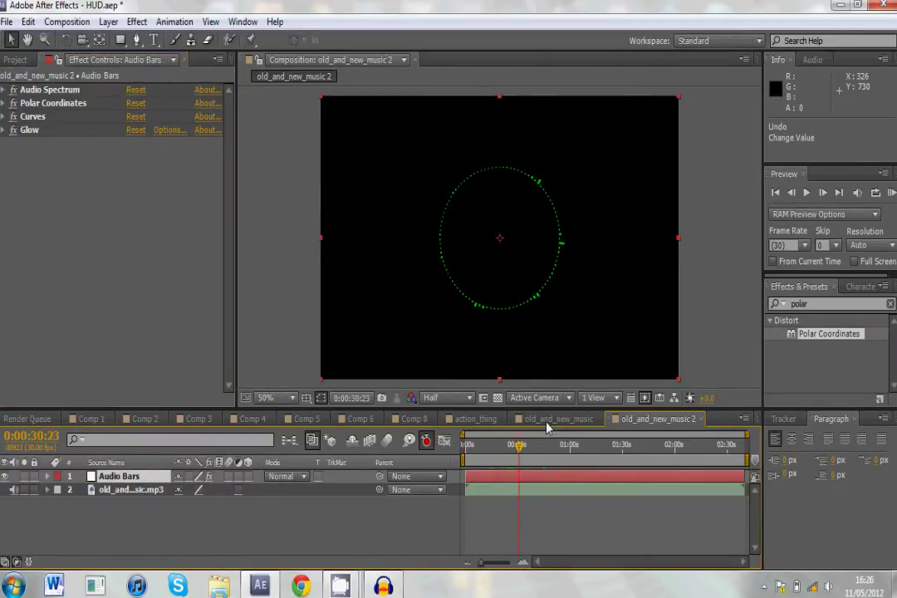
pyautogui.click(550, 420)
pyautogui.press('space')
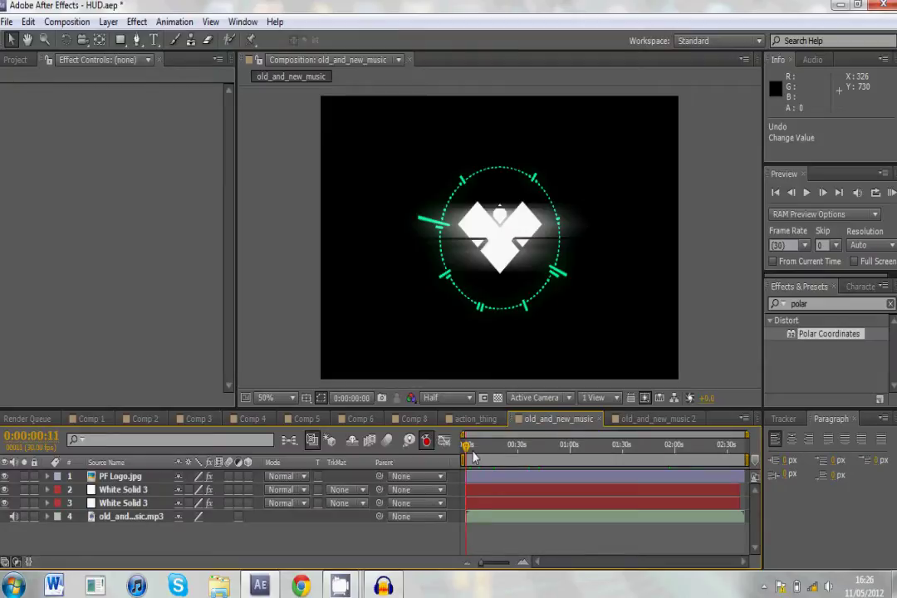
pyautogui.moveTo(472, 454); pyautogui.dragTo(486, 454)
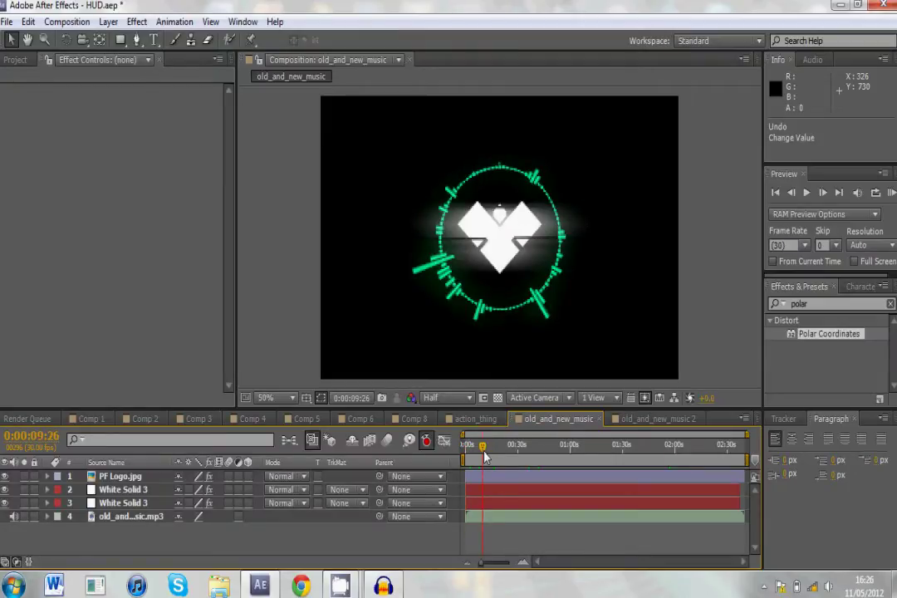
pyautogui.click(657, 419)
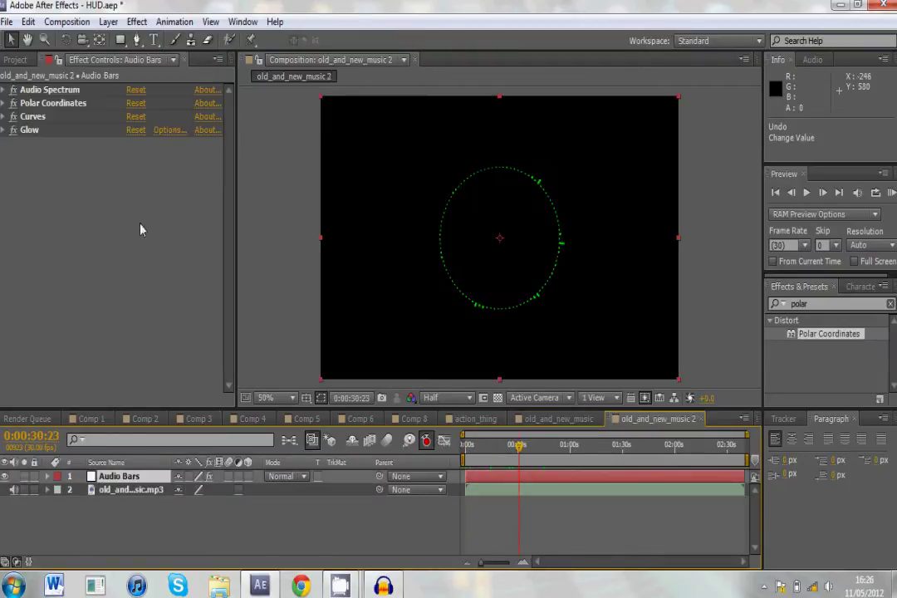
pyautogui.click(119, 477)
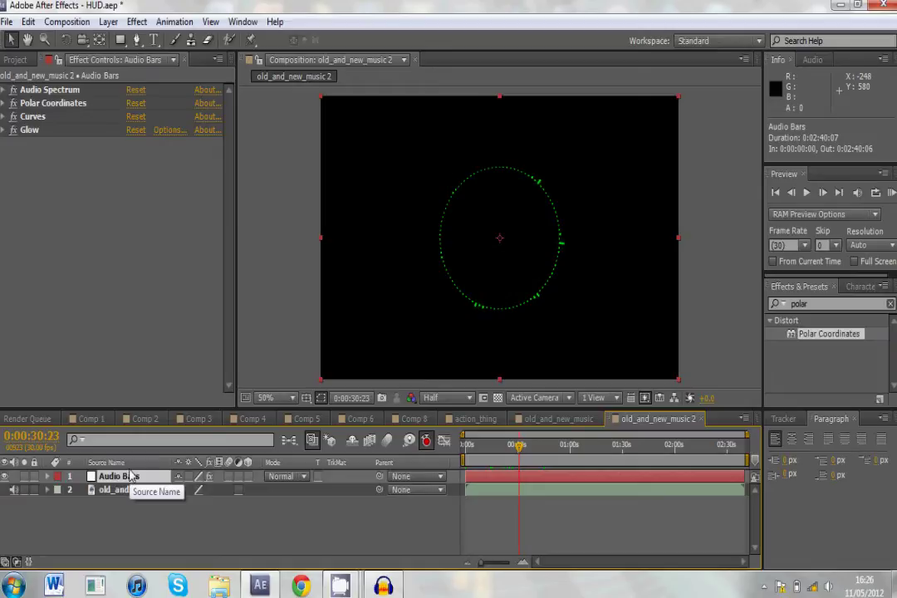
# Step: Duplicate the Audio Bars layer and set the copy's Audio Spectrum Side Options to Side A
pyautogui.hotkey('ctrl', 'd')
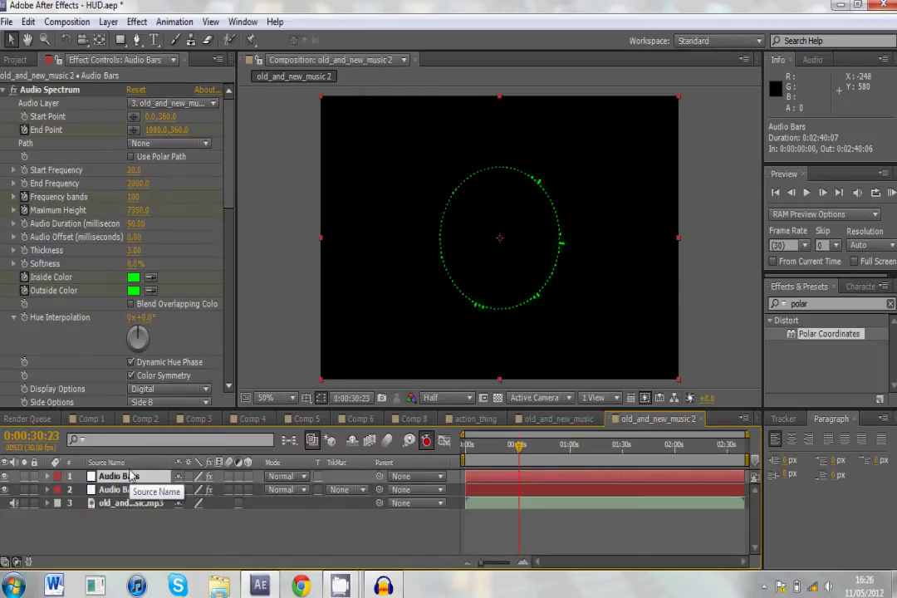
pyautogui.scroll(-1, 179, 208)
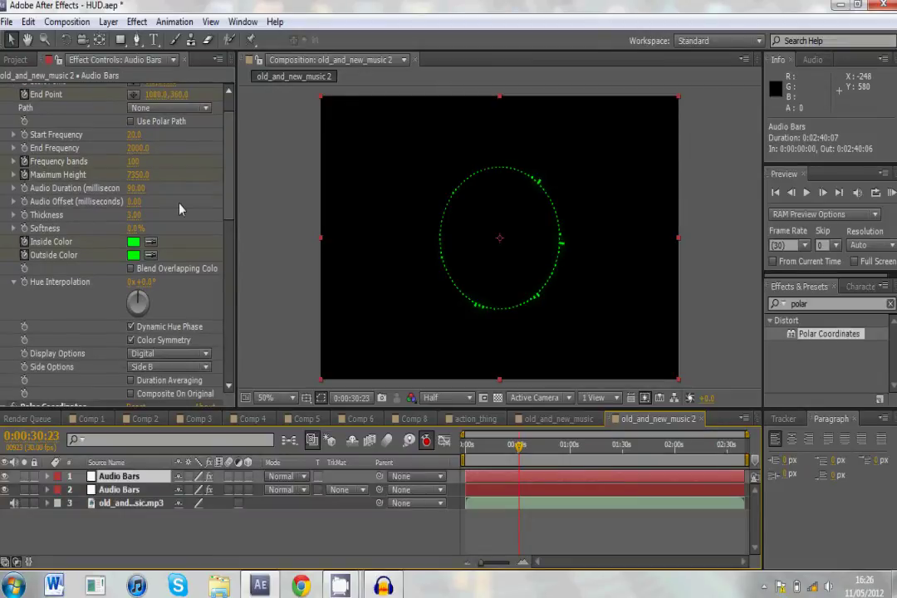
pyautogui.scroll(-2, 180, 209)
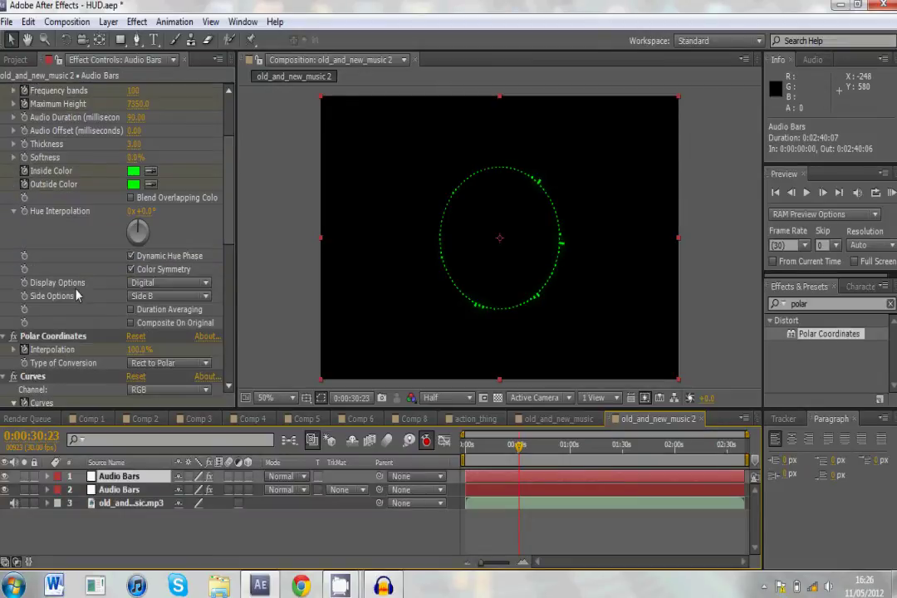
pyautogui.click(152, 296)
pyautogui.click(150, 315)
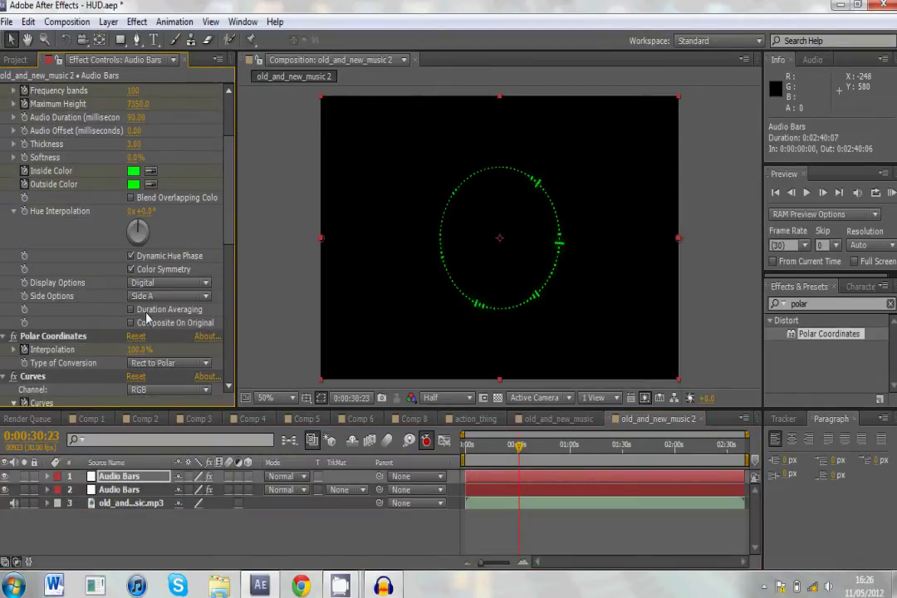
pyautogui.scroll(2, 203, 195)
pyautogui.scroll(1, 207, 210)
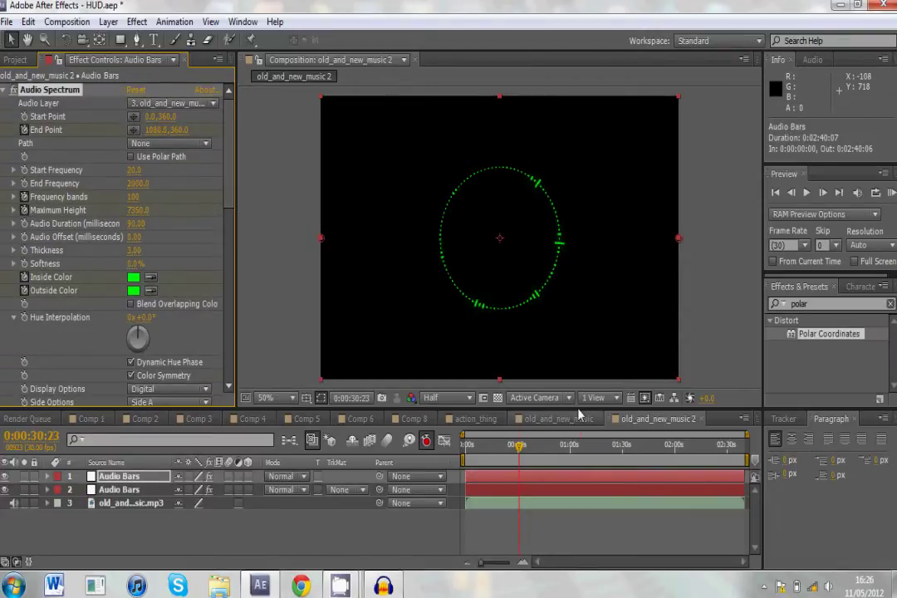
# Step: Play the music from about 0:01:06 to watch the bars react
pyautogui.click(581, 446)
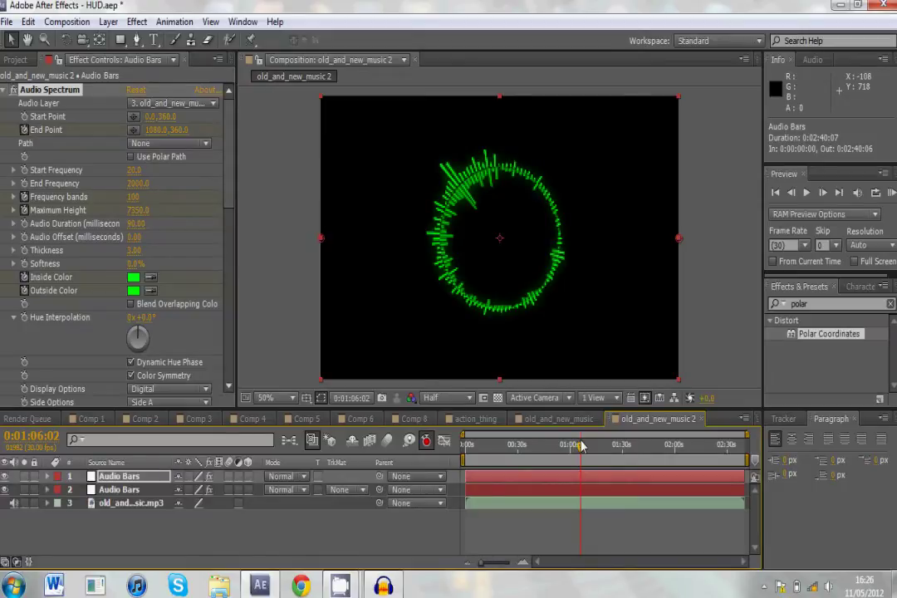
pyautogui.press('space')
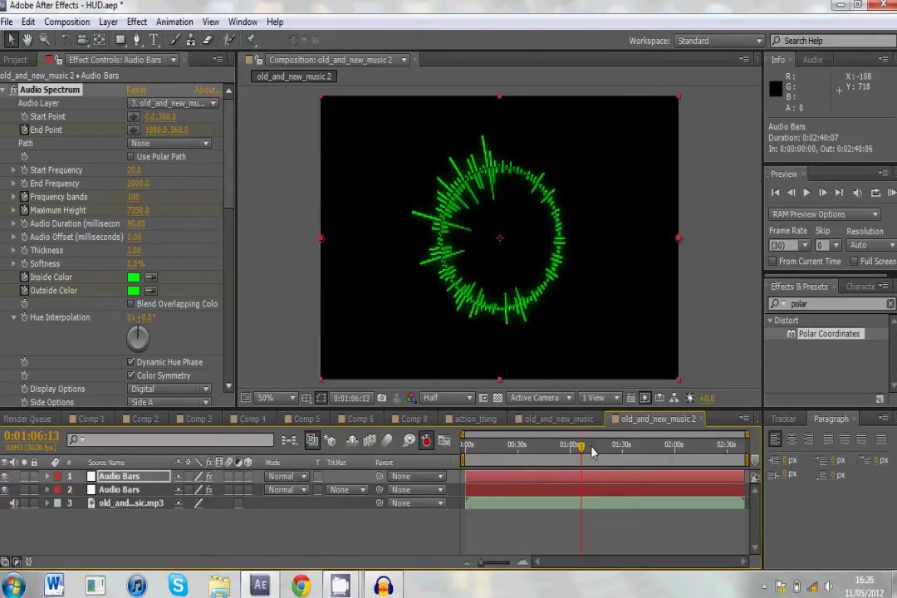
pyautogui.click(594, 452)
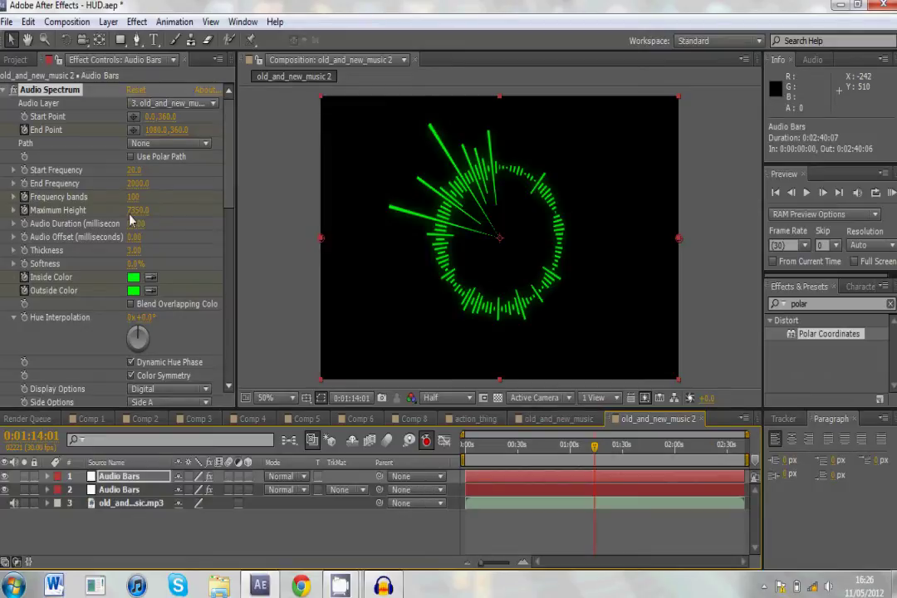
# Step: Lower the copy's Maximum Height in stages from about 5550 down to about 1050
pyautogui.moveTo(131, 219); pyautogui.dragTo(83, 218)
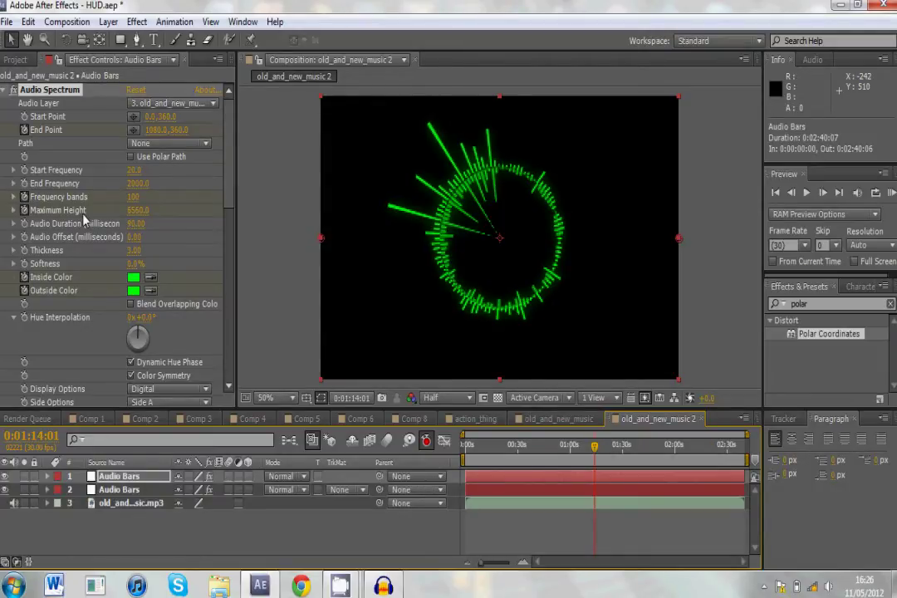
pyautogui.moveTo(137, 213); pyautogui.dragTo(50, 216)
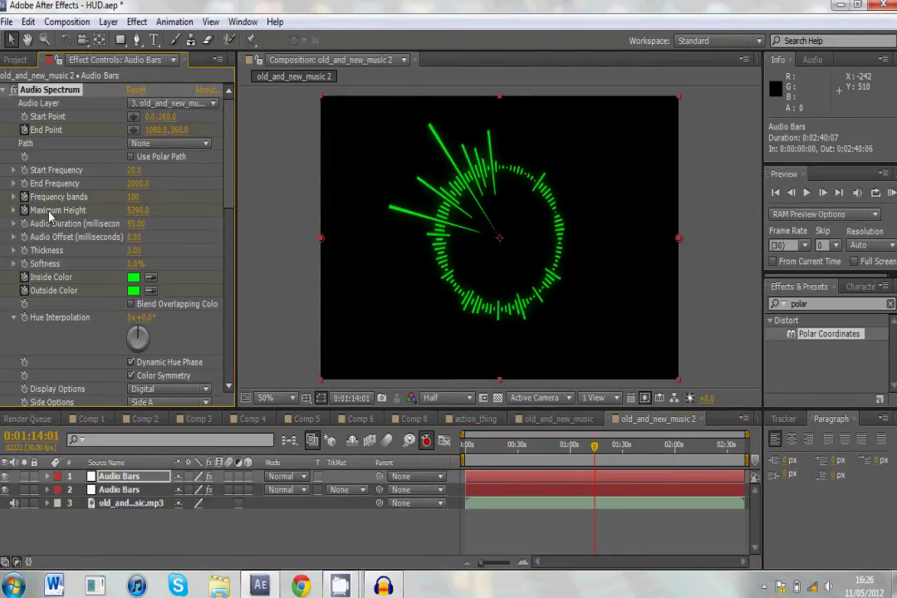
pyautogui.moveTo(141, 213); pyautogui.dragTo(7, 205)
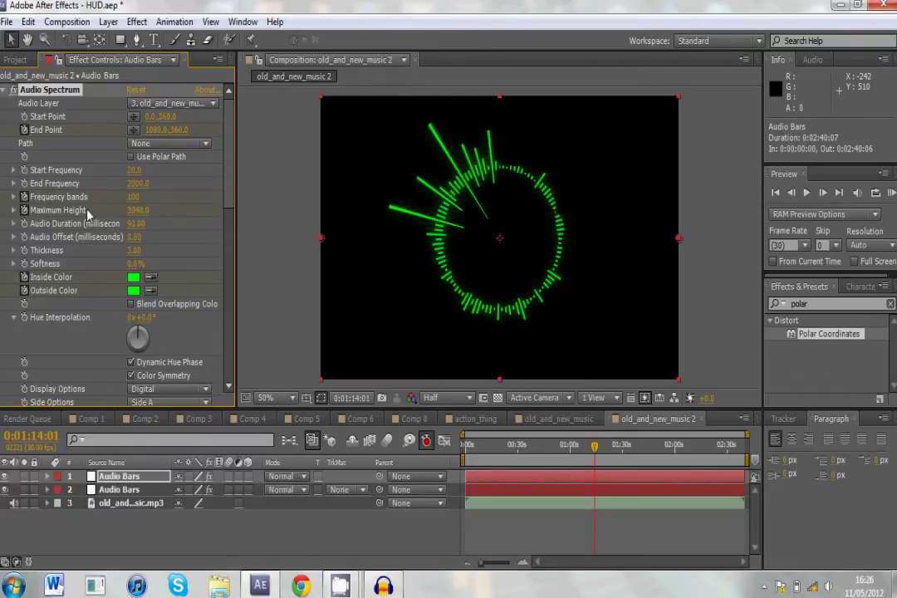
pyautogui.moveTo(87, 215); pyautogui.dragTo(64, 220)
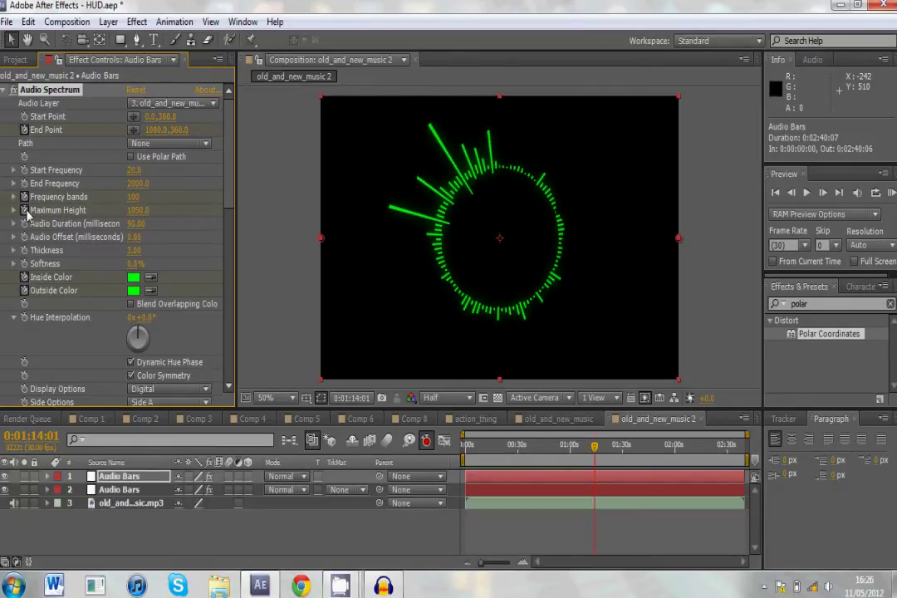
pyautogui.click(3, 90)
pyautogui.click(4, 103)
pyautogui.click(3, 116)
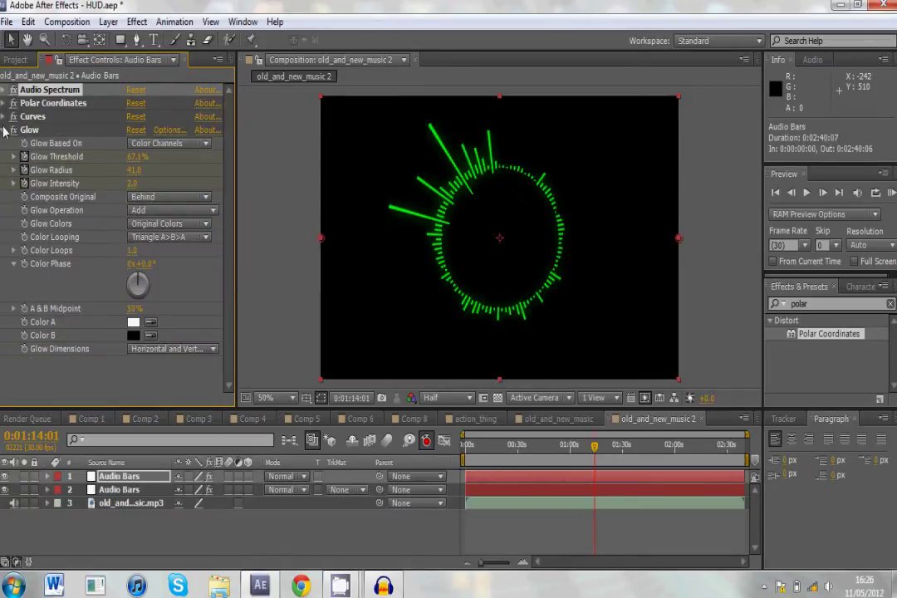
pyautogui.click(5, 130)
pyautogui.click(586, 447)
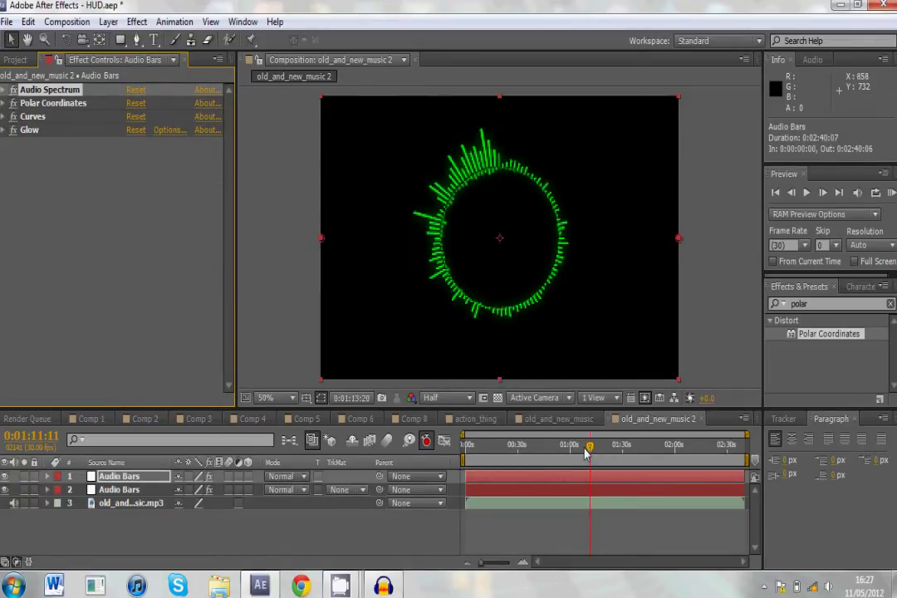
pyautogui.click(572, 447)
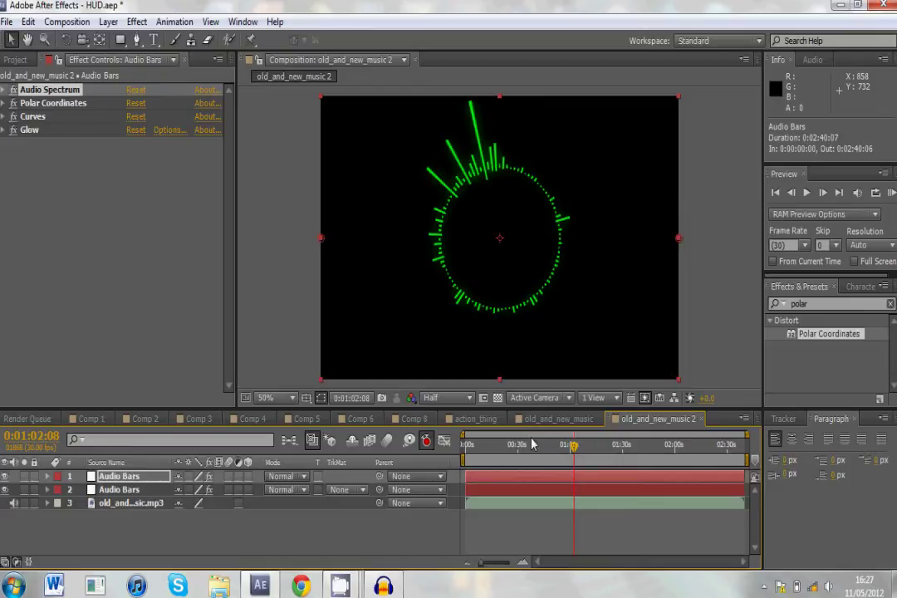
pyautogui.click(552, 420)
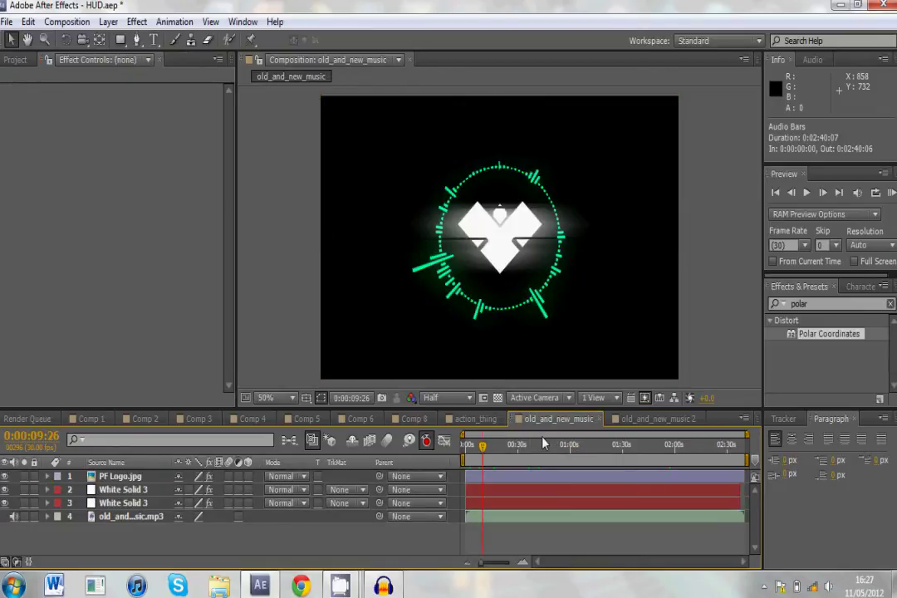
pyautogui.click(658, 425)
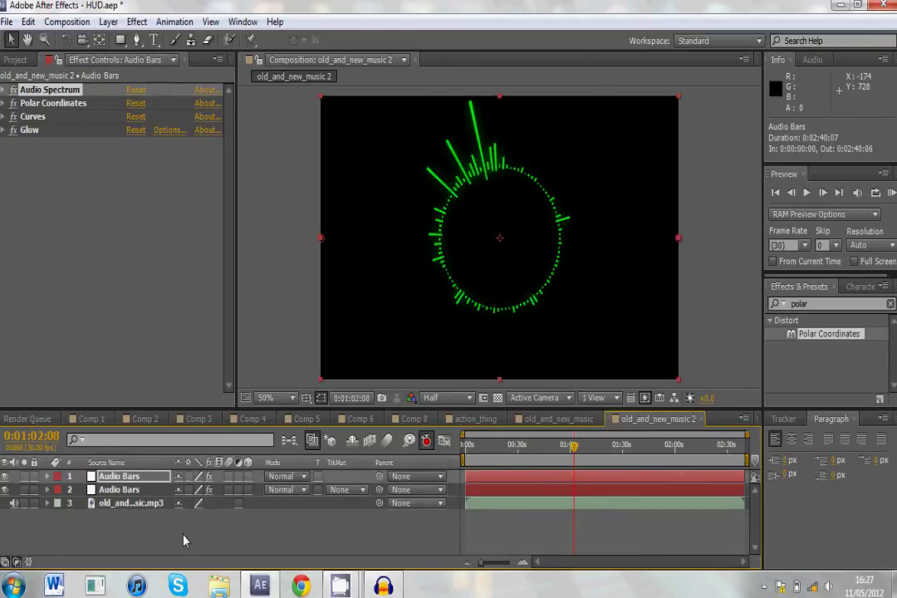
pyautogui.click(891, 193)
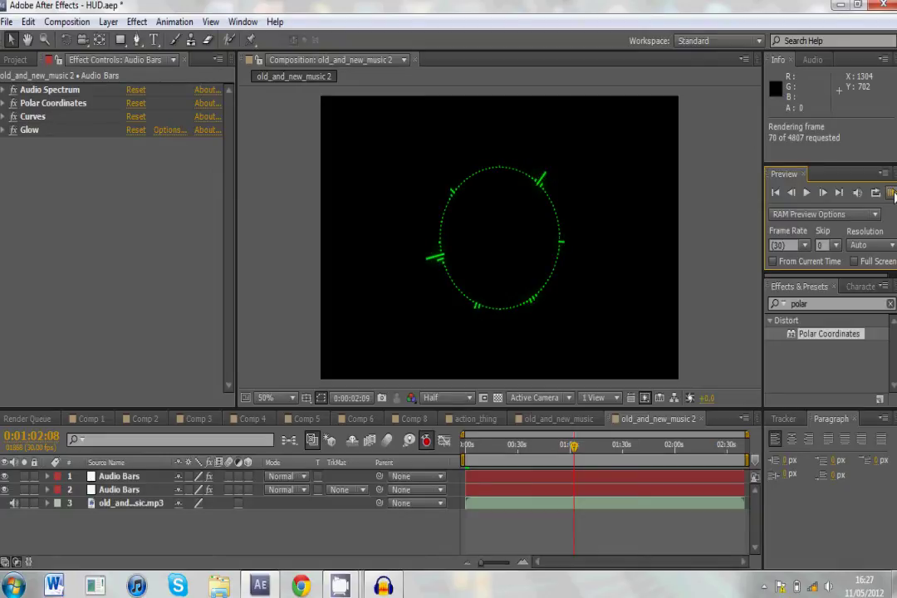
pyautogui.click(892, 194)
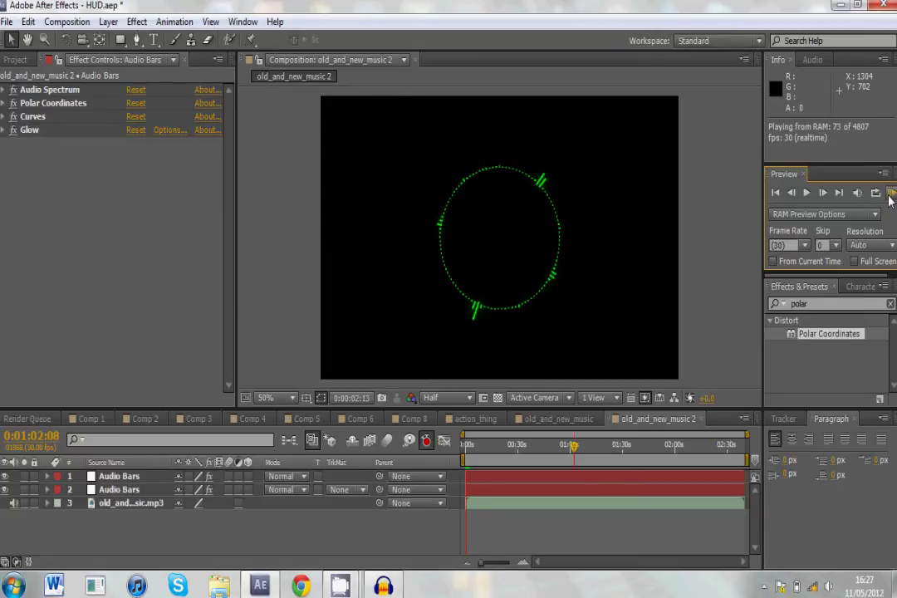
pyautogui.click(578, 462)
# Step: Set the work area to run from 0:00:44:13 to about 0:01:06:24
pyautogui.moveTo(579, 462); pyautogui.dragTo(548, 453)
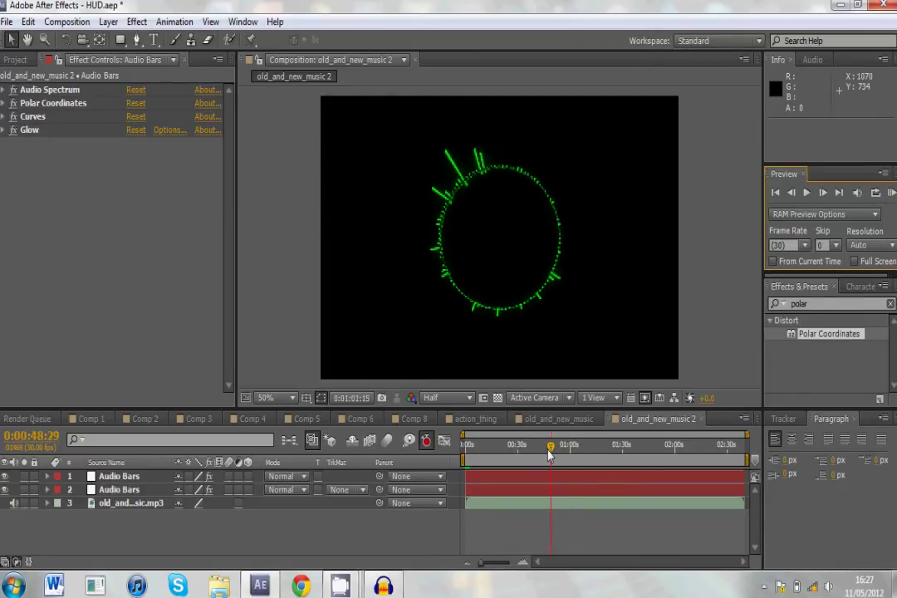
pyautogui.moveTo(470, 464); pyautogui.dragTo(541, 459)
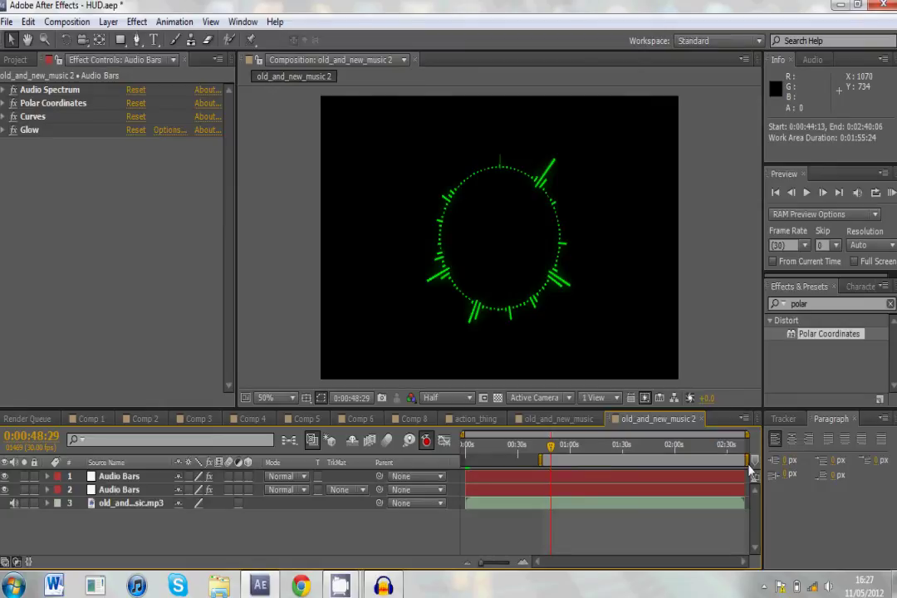
pyautogui.moveTo(749, 463); pyautogui.dragTo(573, 469)
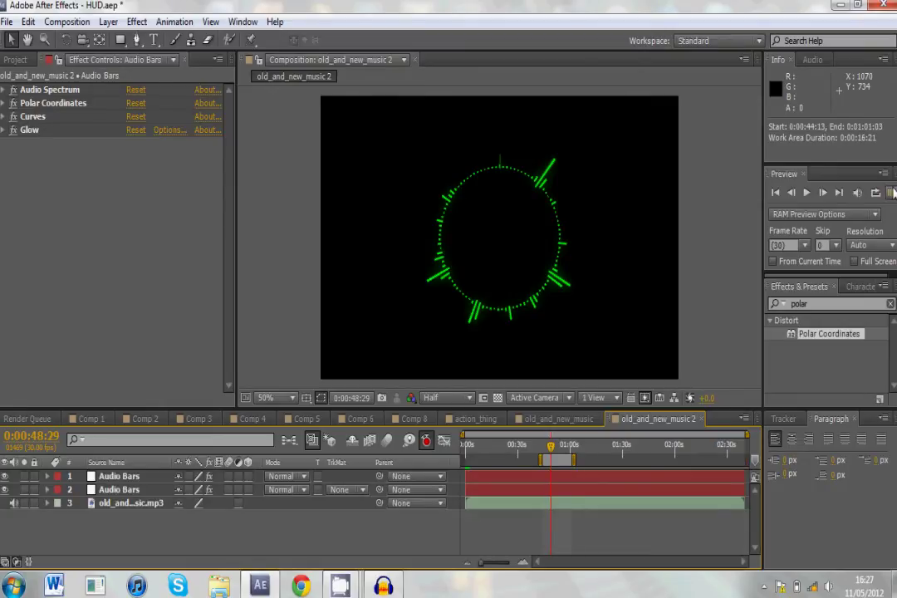
# Step: RAM Preview the shortened work area, then stop playback
pyautogui.click(892, 192)
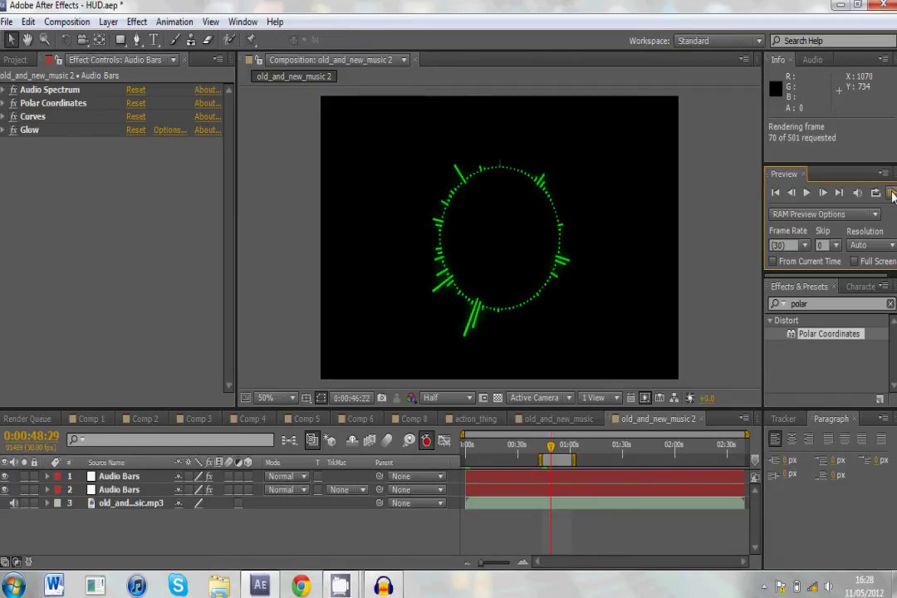
pyautogui.click(894, 193)
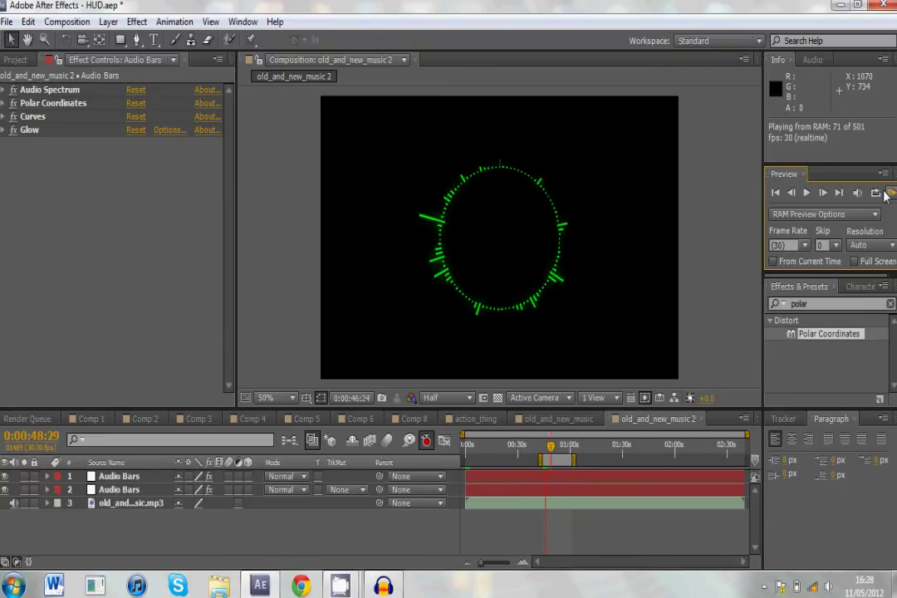
pyautogui.click(339, 348)
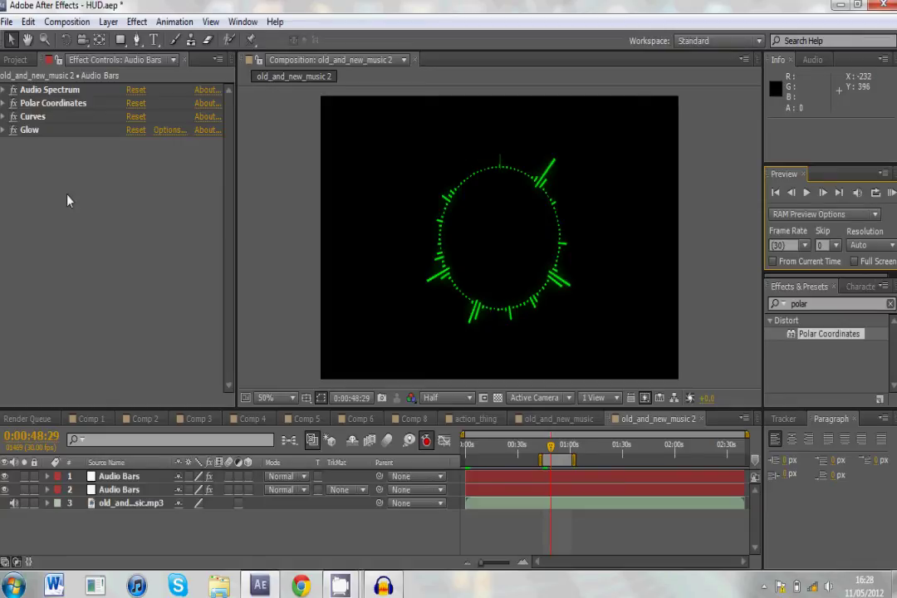